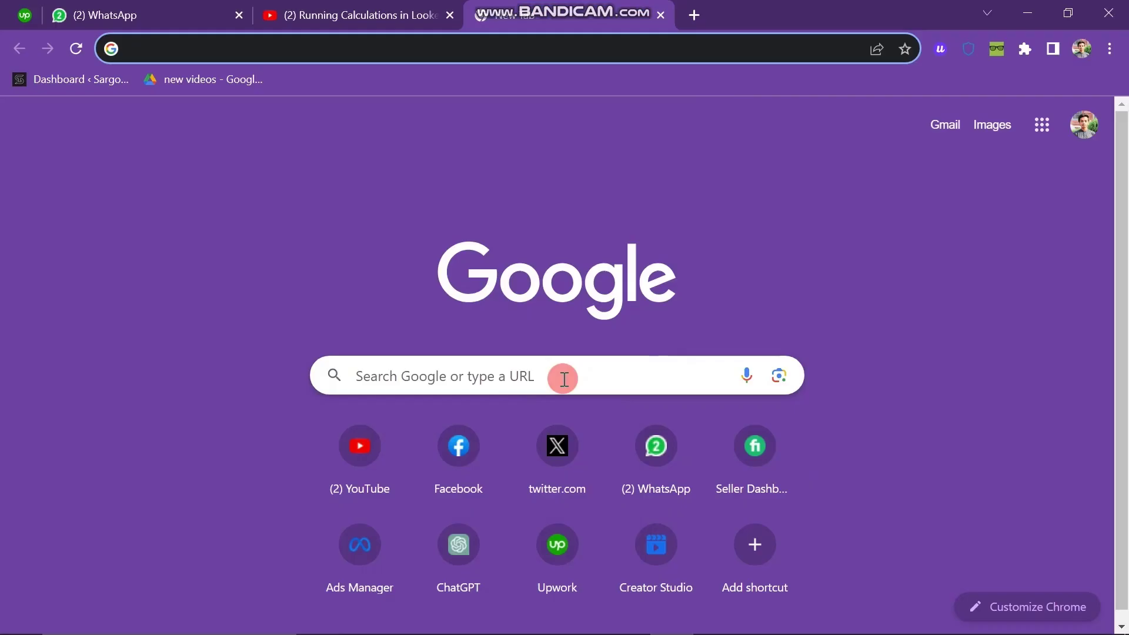
Search Google for 'looker studio' and open the Looker Studio site from the results.
left_click(563, 379)
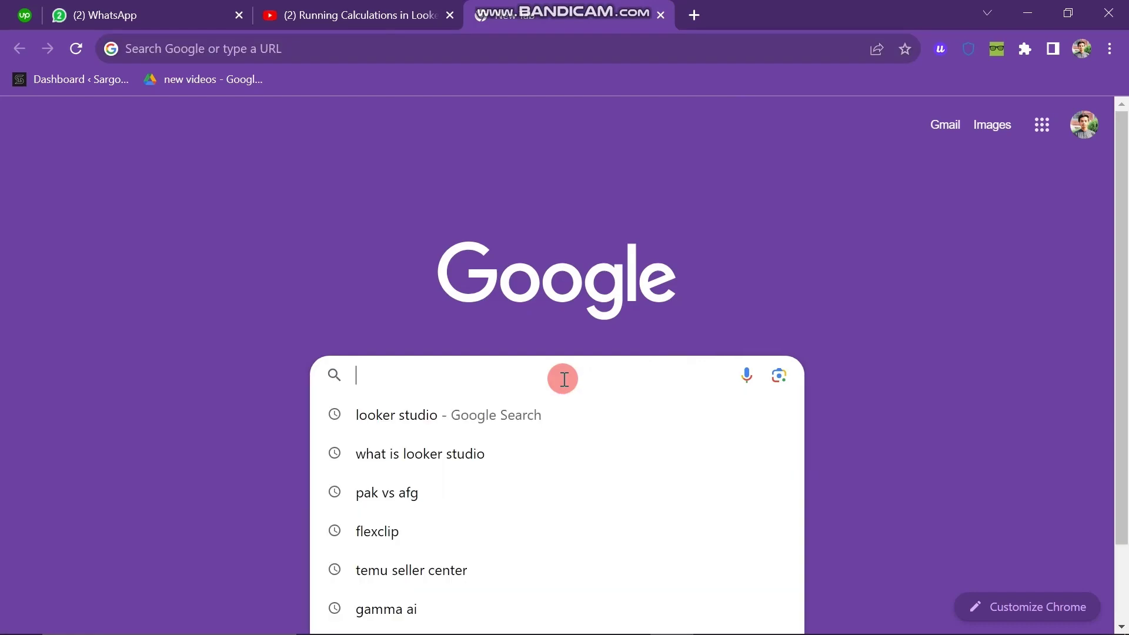
left_click(436, 420)
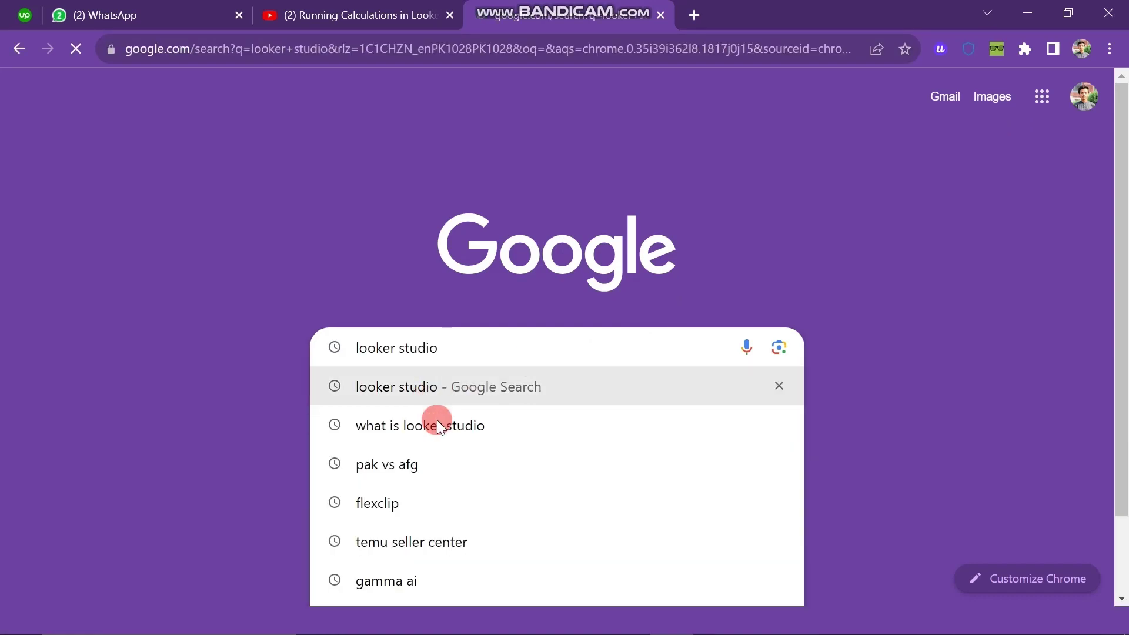
scroll(445, 413, "down", 7)
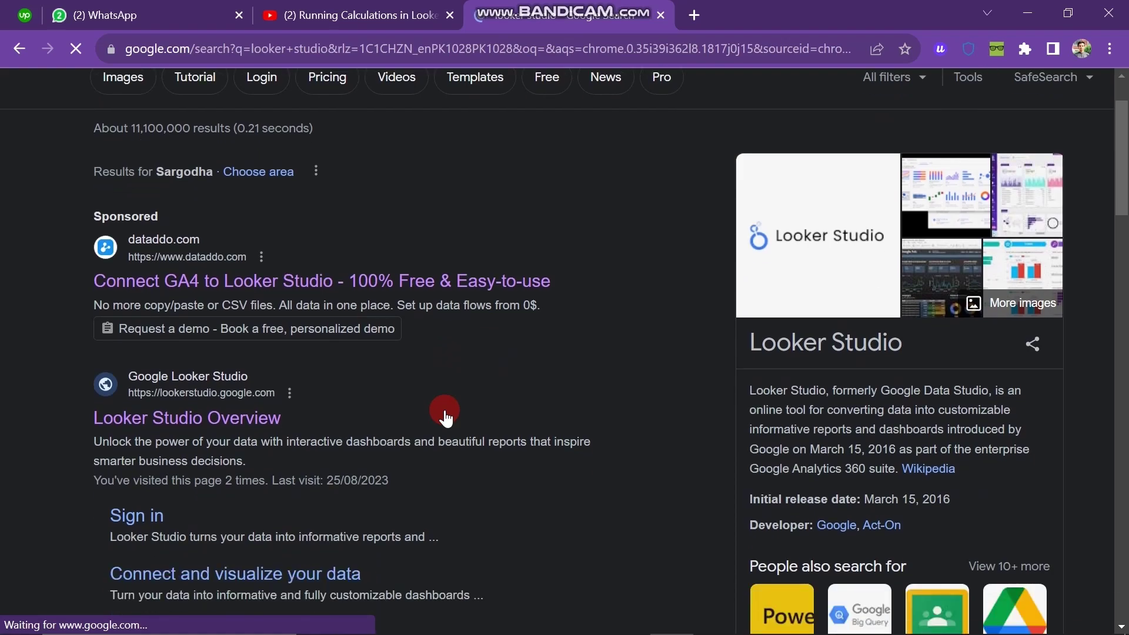
scroll(444, 414, "down", 3)
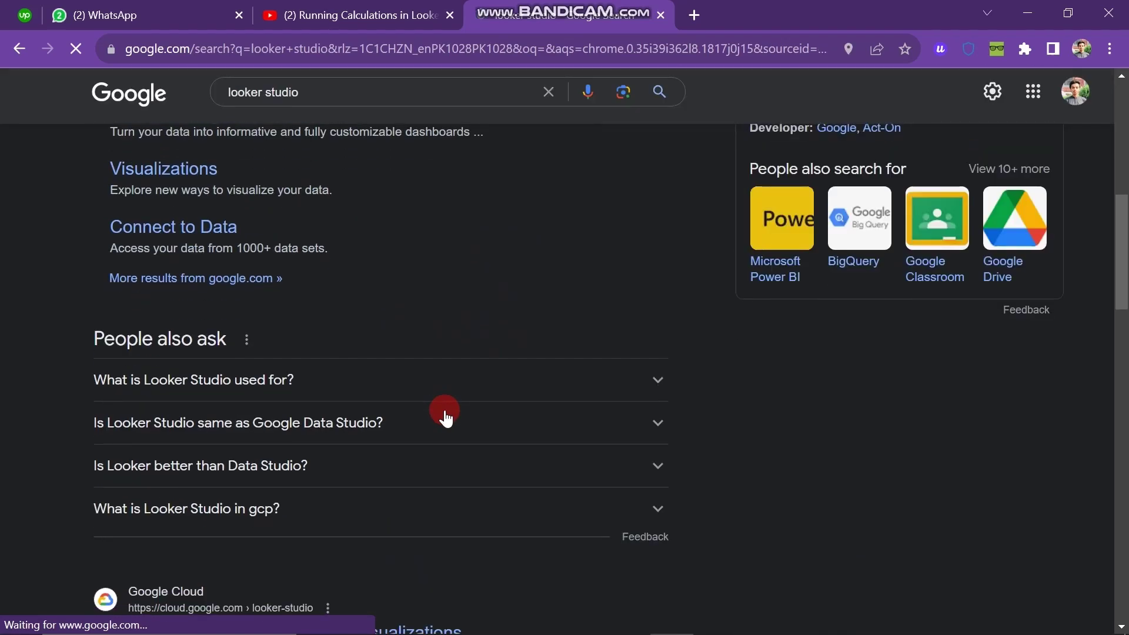
scroll(444, 415, "up", 7)
left_click(504, 352)
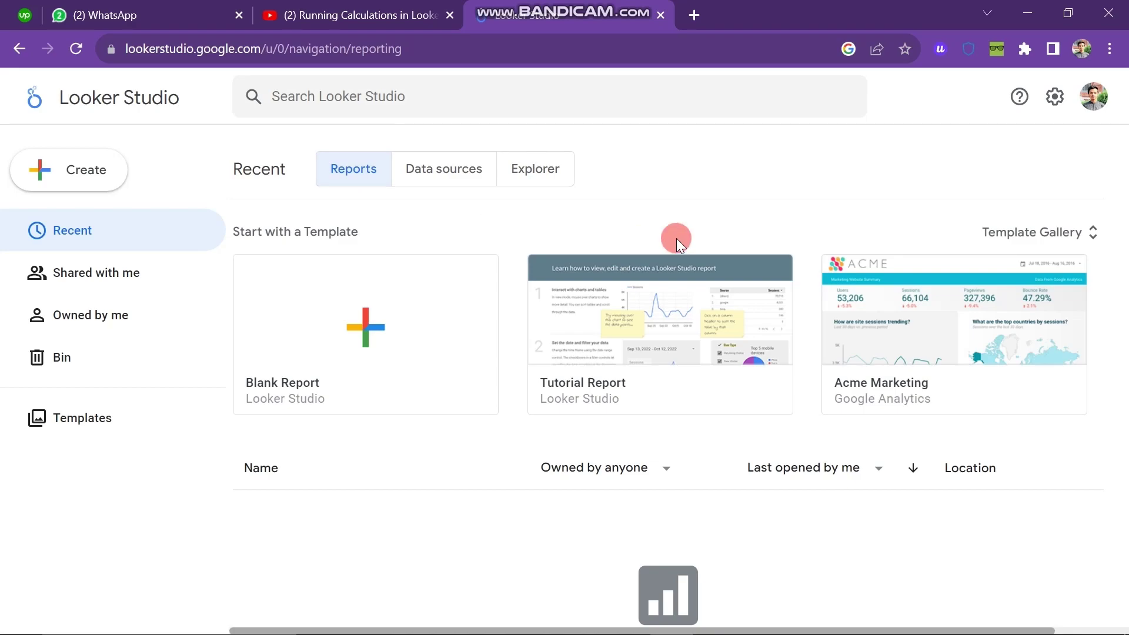
Switch Looker Studio to another Google account and open the Create menu.
left_click(1095, 94)
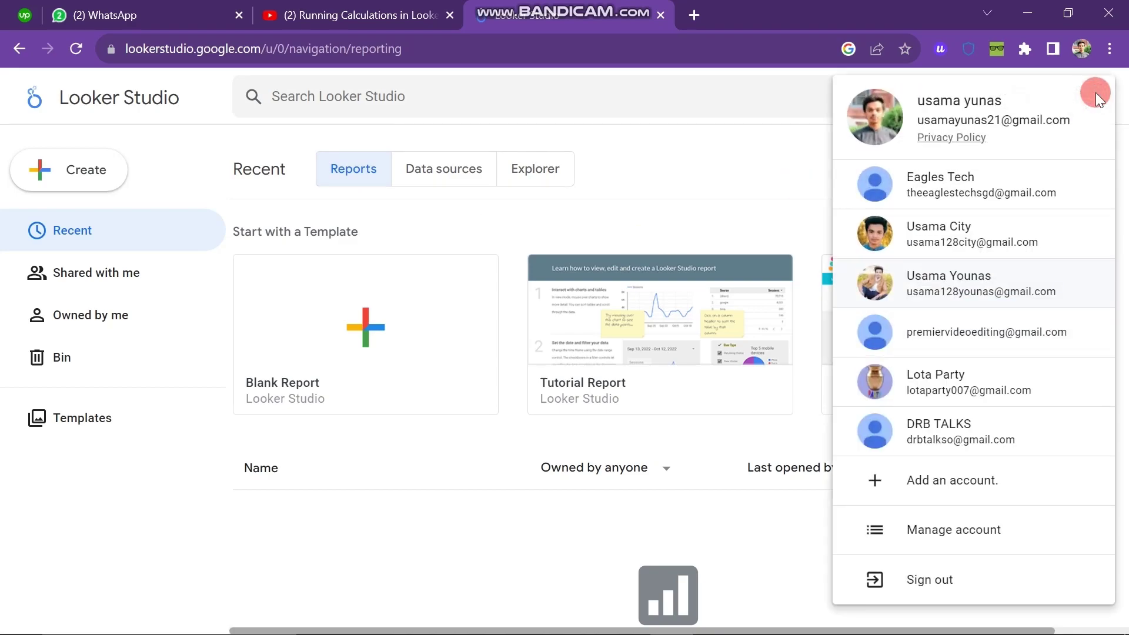
left_click(1003, 300)
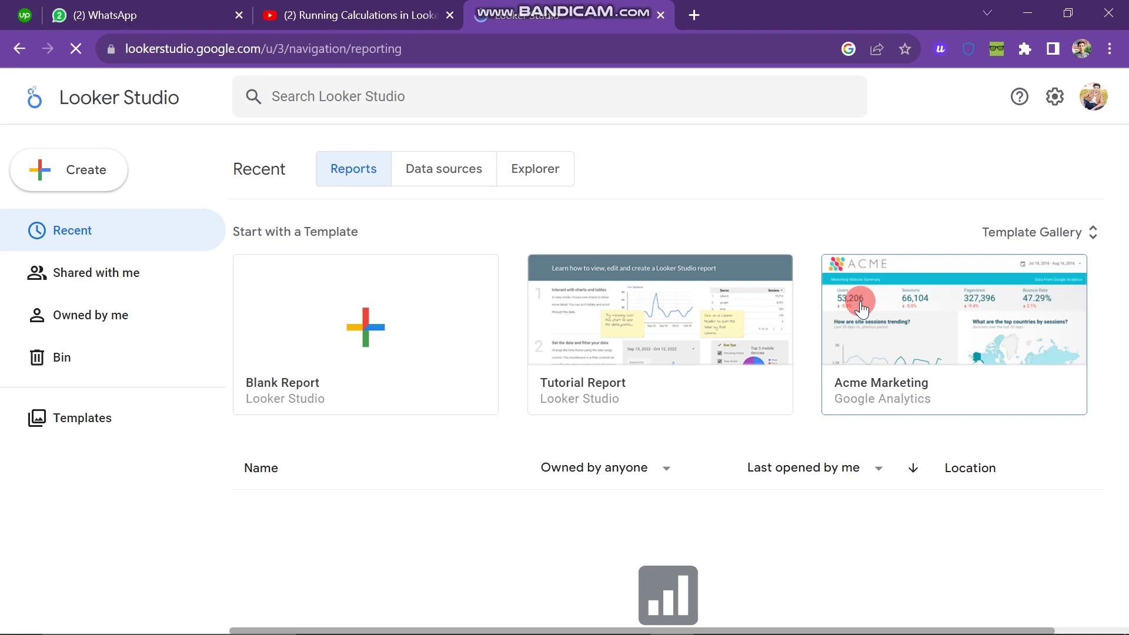
left_click(108, 173)
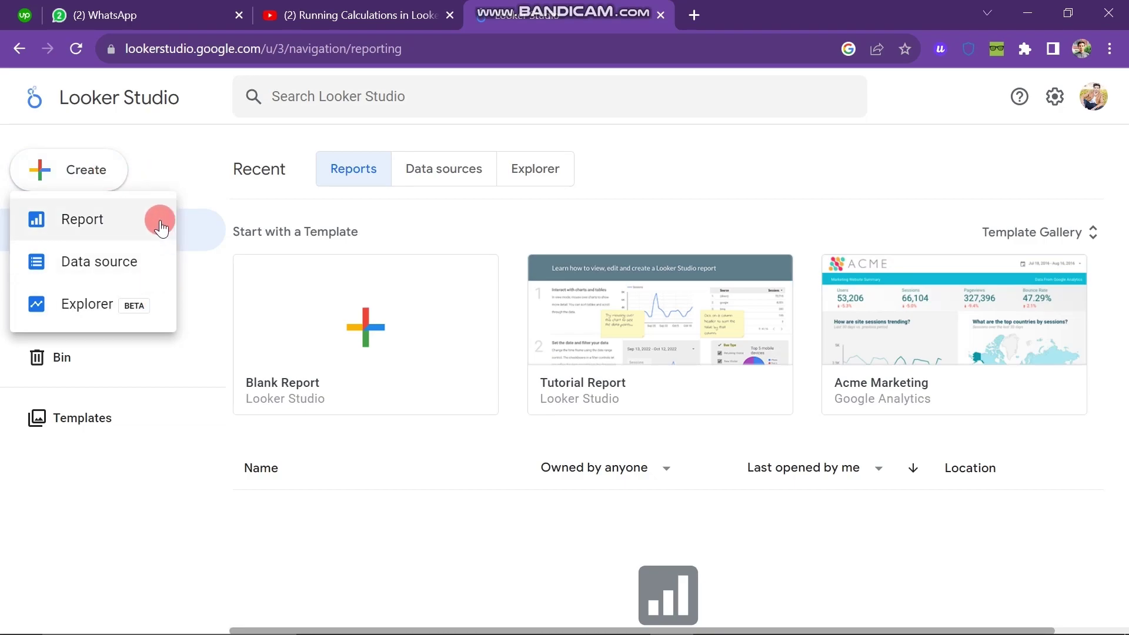
Browse the Shared with me, Owned by me and empty Bin lists, then open Templates.
left_click(207, 180)
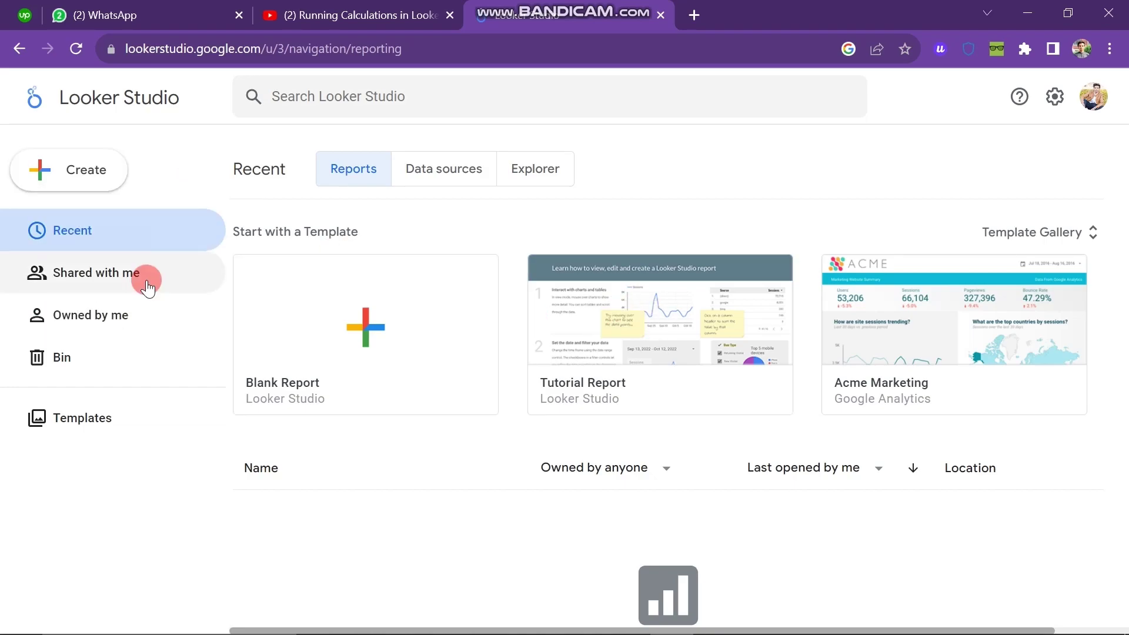
left_click(146, 283)
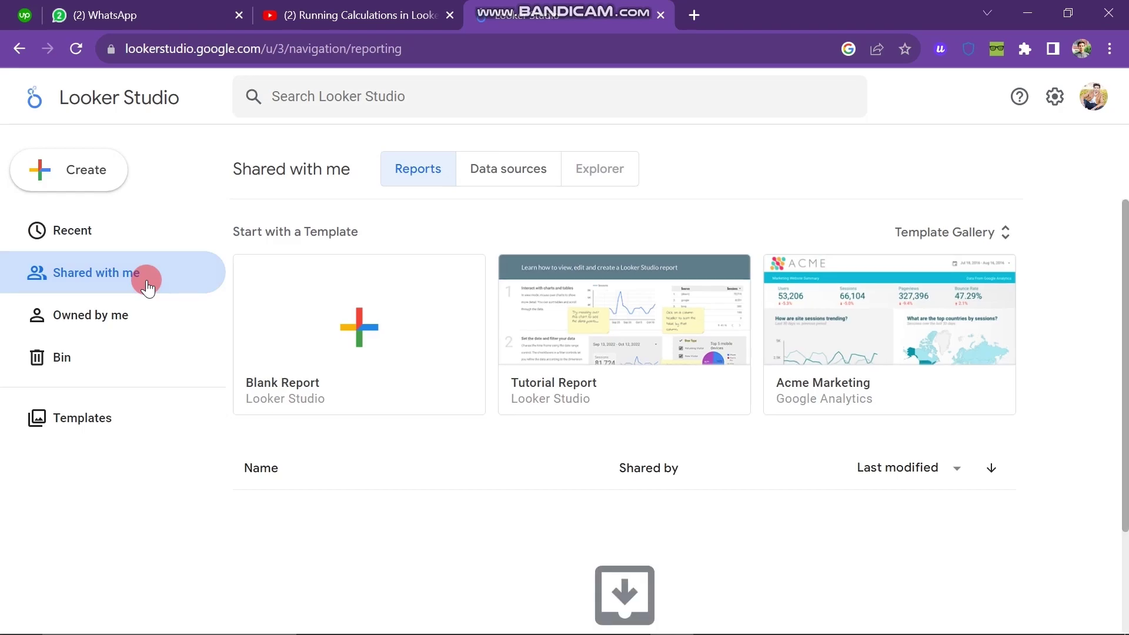
left_click(138, 317)
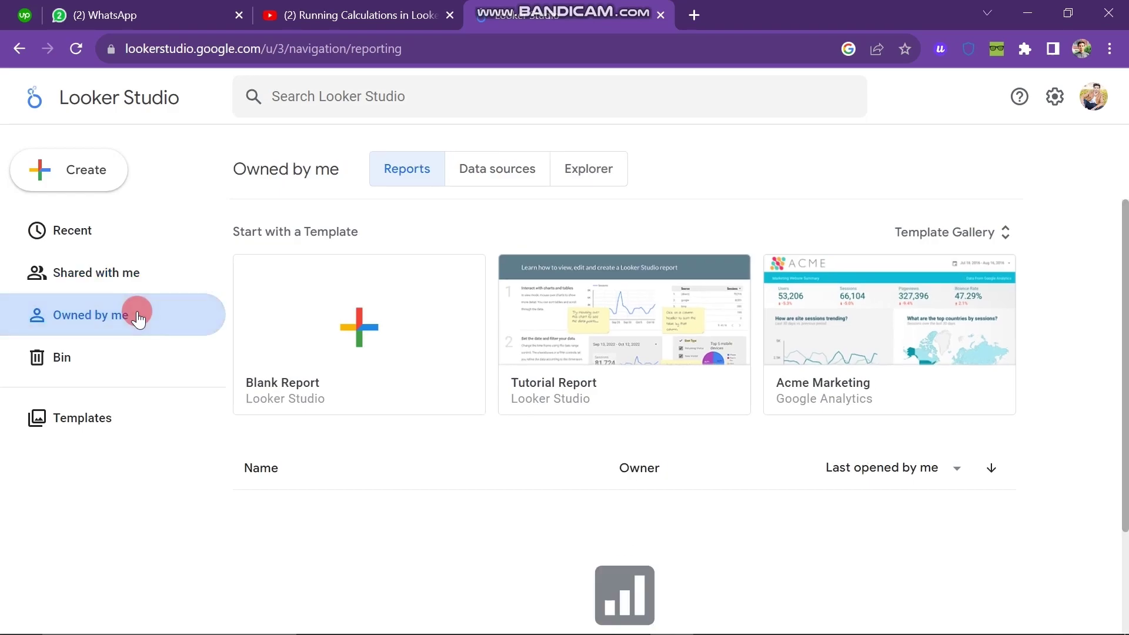
scroll(322, 461, "down", 2)
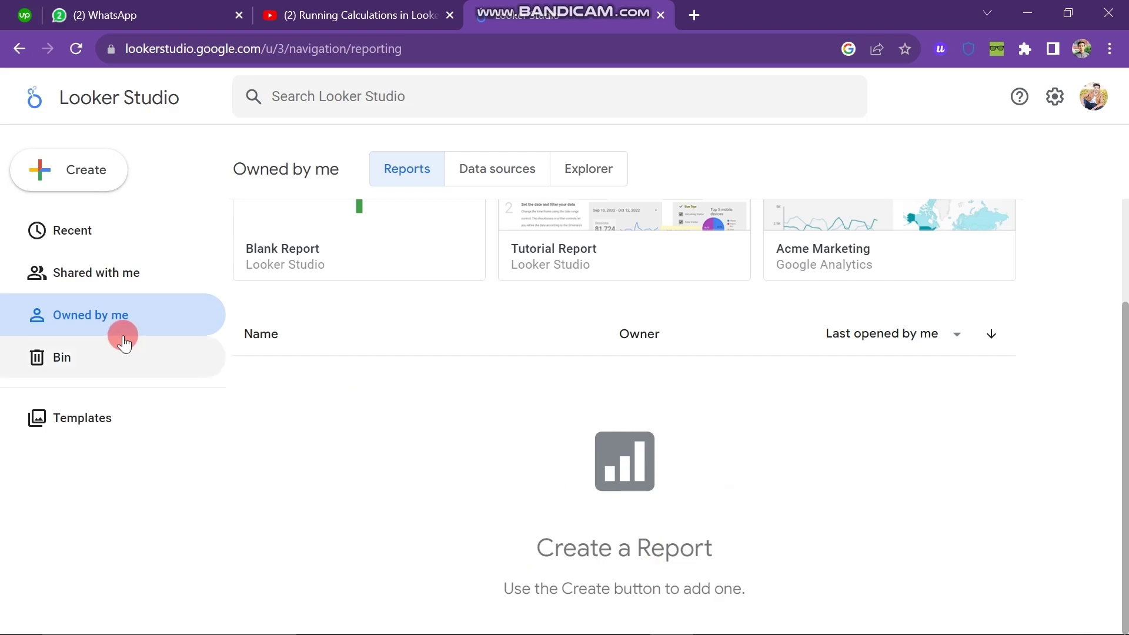
left_click(97, 373)
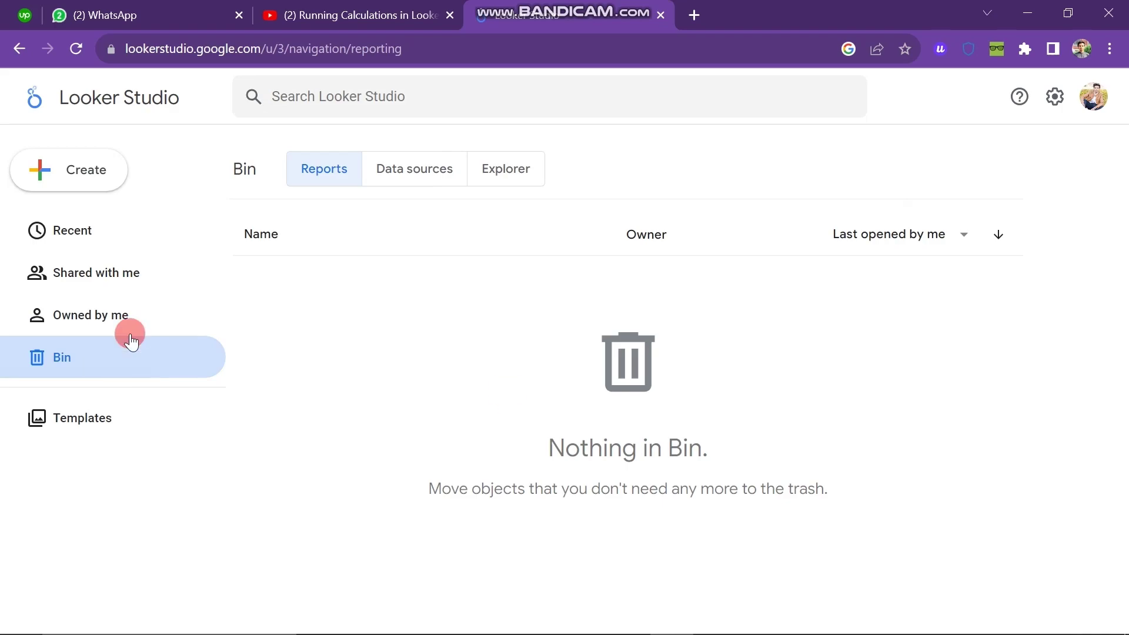
left_click(51, 425)
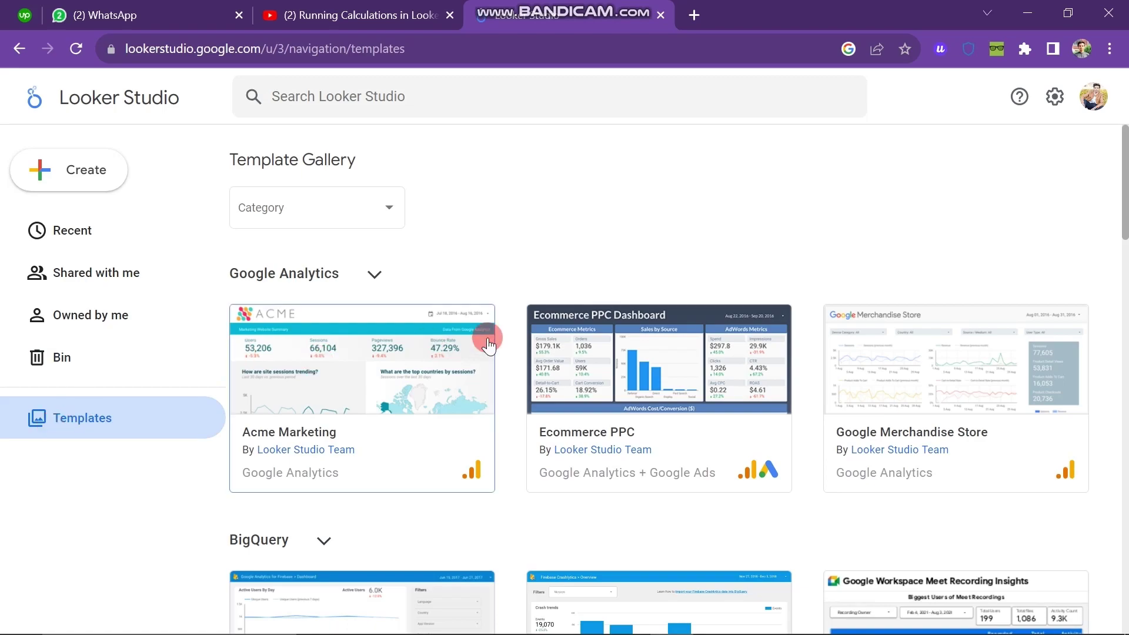
left_click(370, 272)
left_click(370, 272)
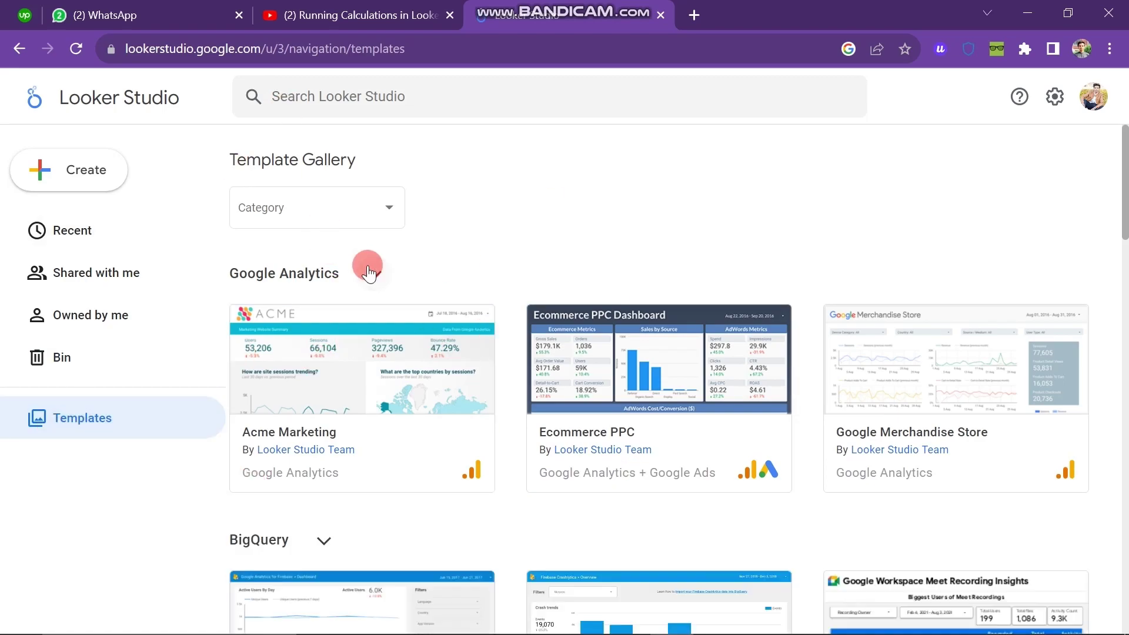
scroll(368, 269, "down", 4)
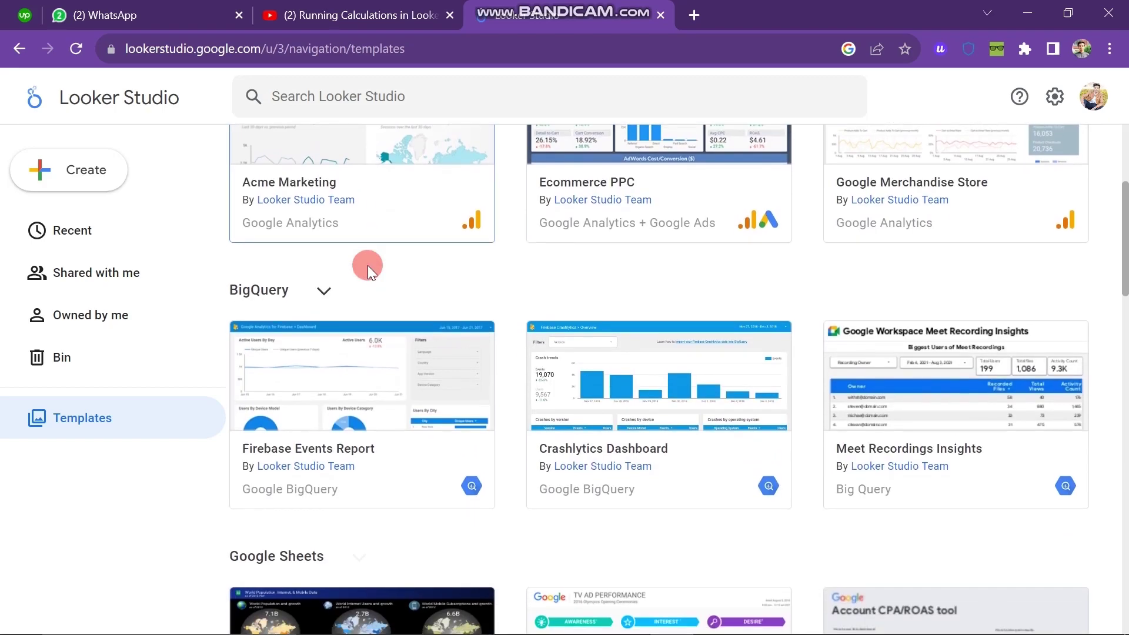
scroll(368, 265, "down", 1)
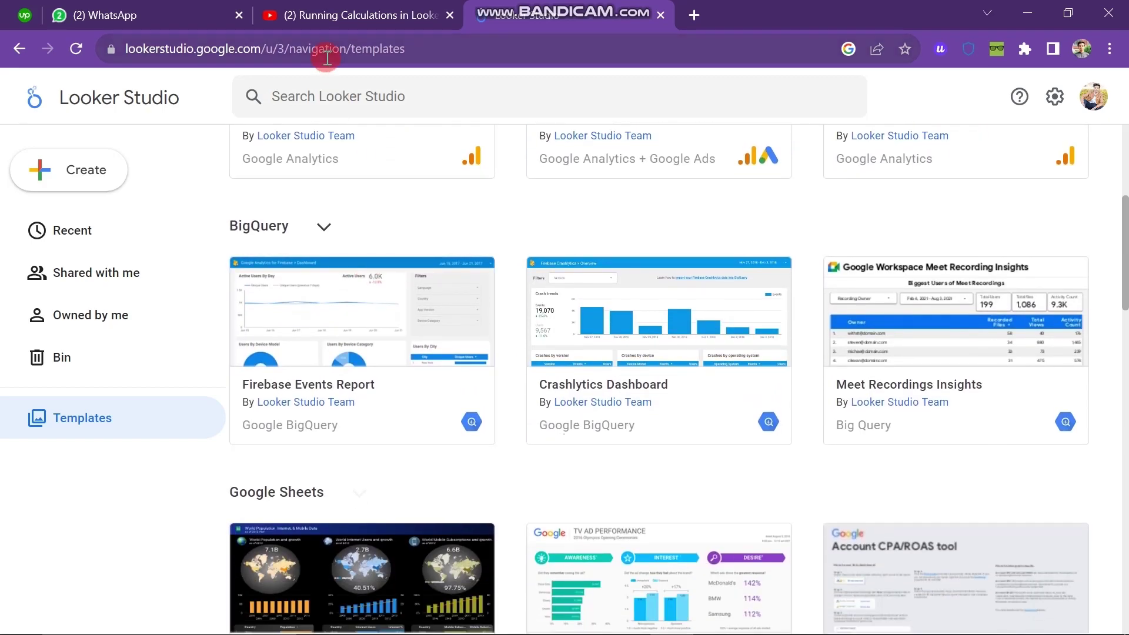
scroll(411, 350, "down", 4)
scroll(412, 369, "down", 3)
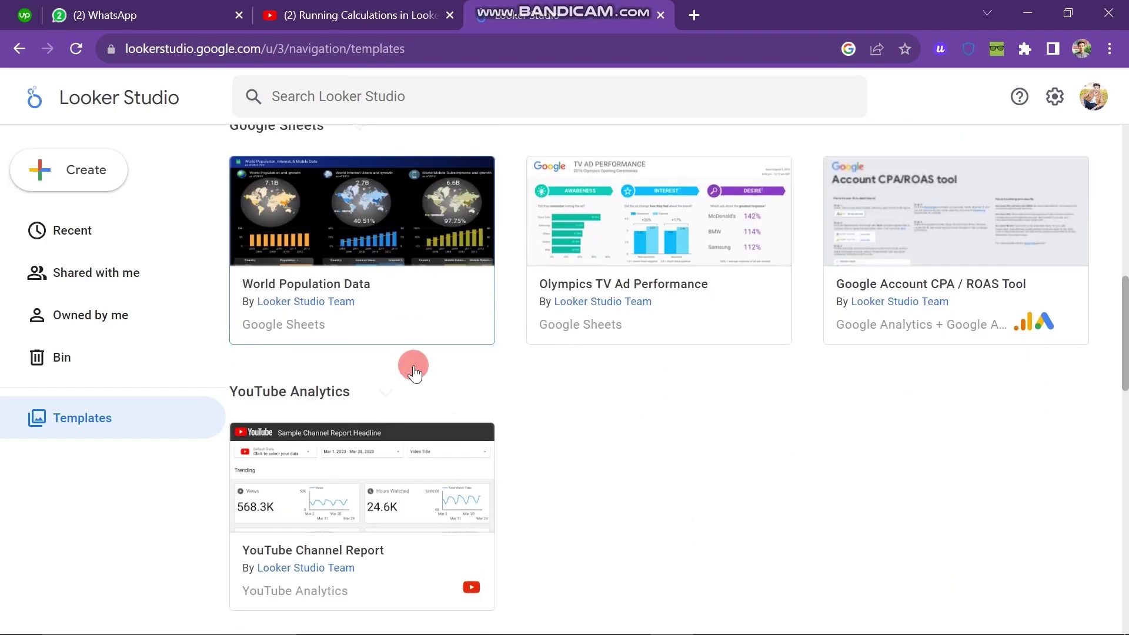
scroll(416, 368, "up", 12)
Look through Developer options, Account and privacy, Project ownership, then Marketing preferences in user settings.
left_click(1055, 95)
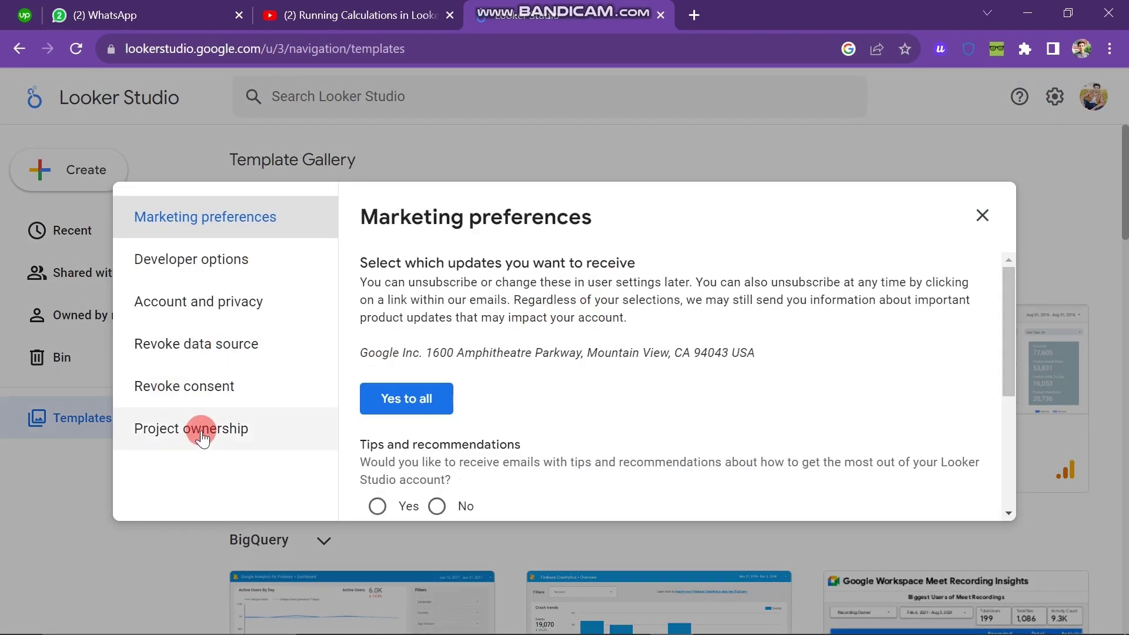
left_click(261, 254)
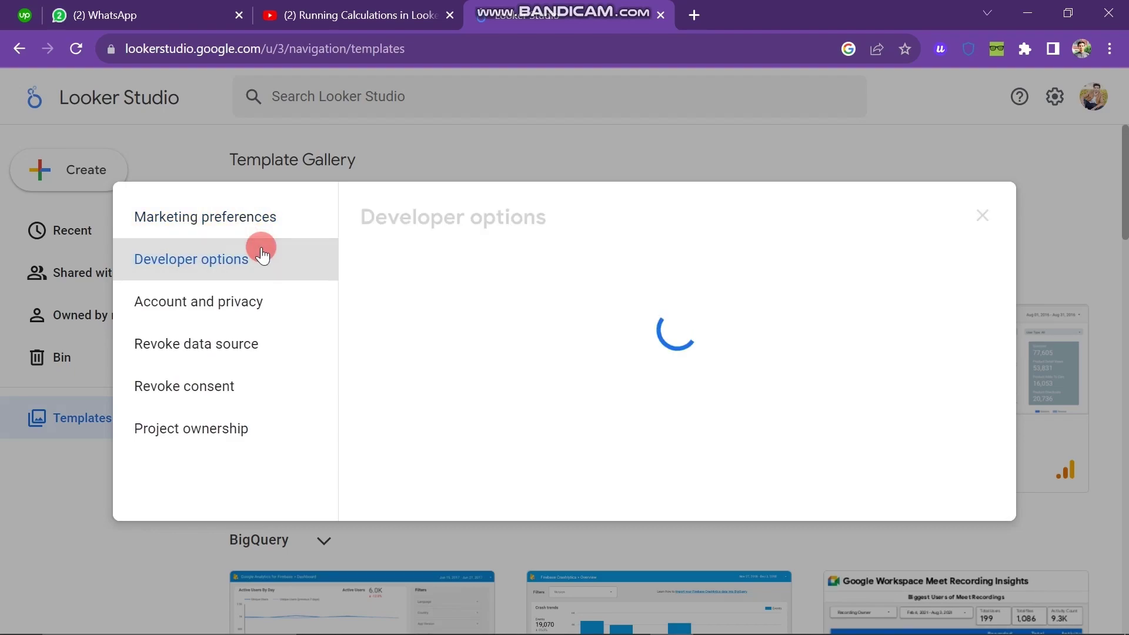
left_click(252, 301)
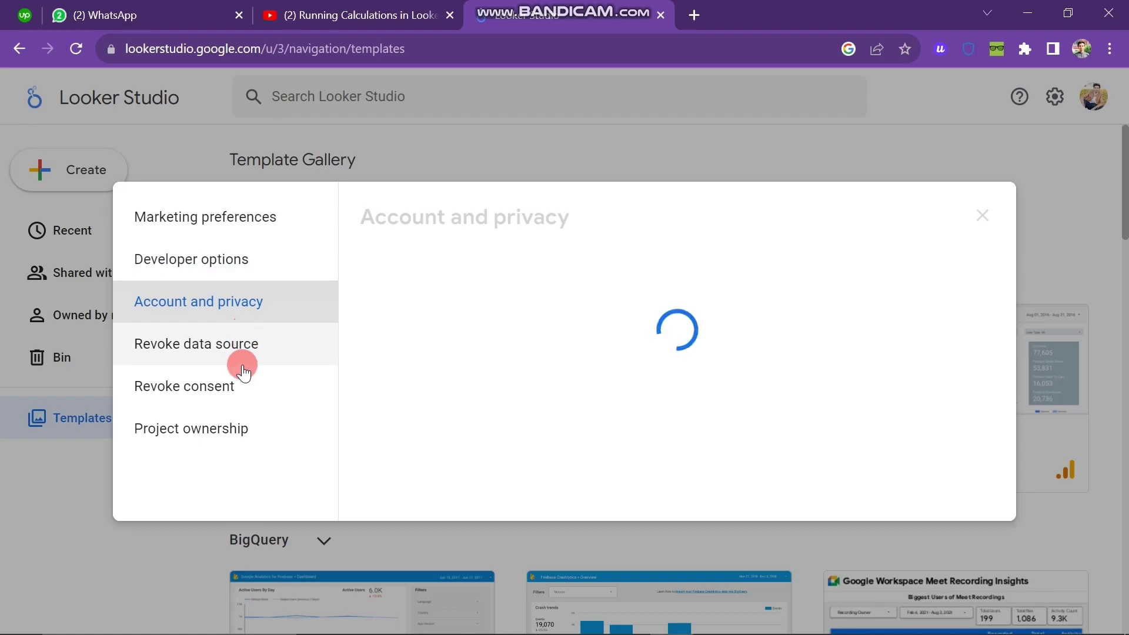
left_click(244, 429)
left_click(244, 217)
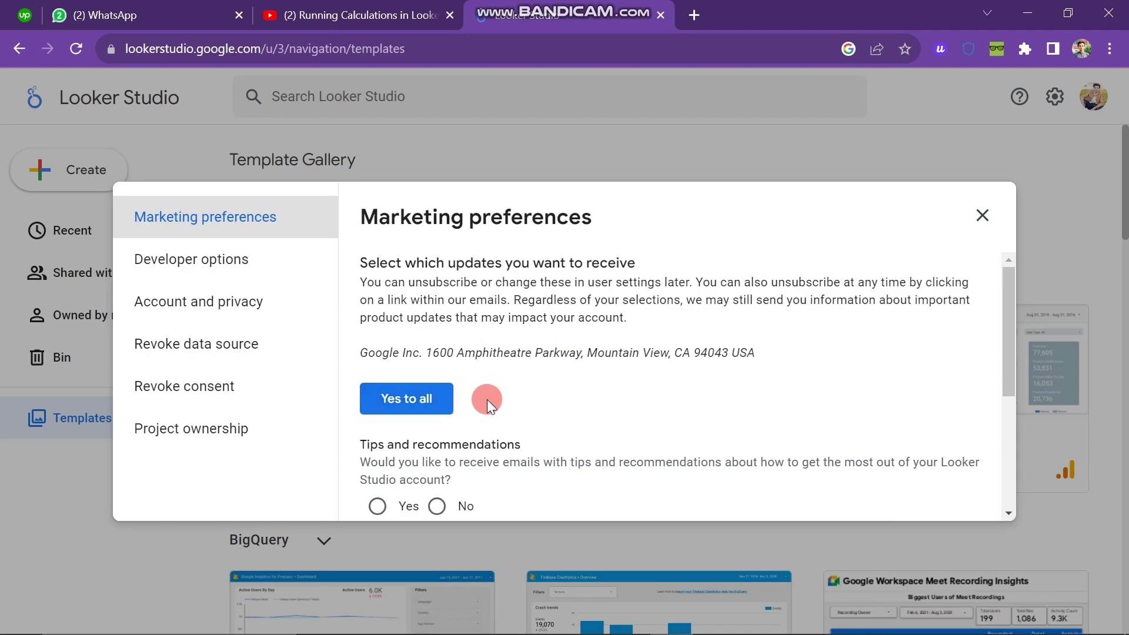
Set marketing emails: tips Yes, product announcements No, market research Yes.
scroll(487, 400, "down", 2)
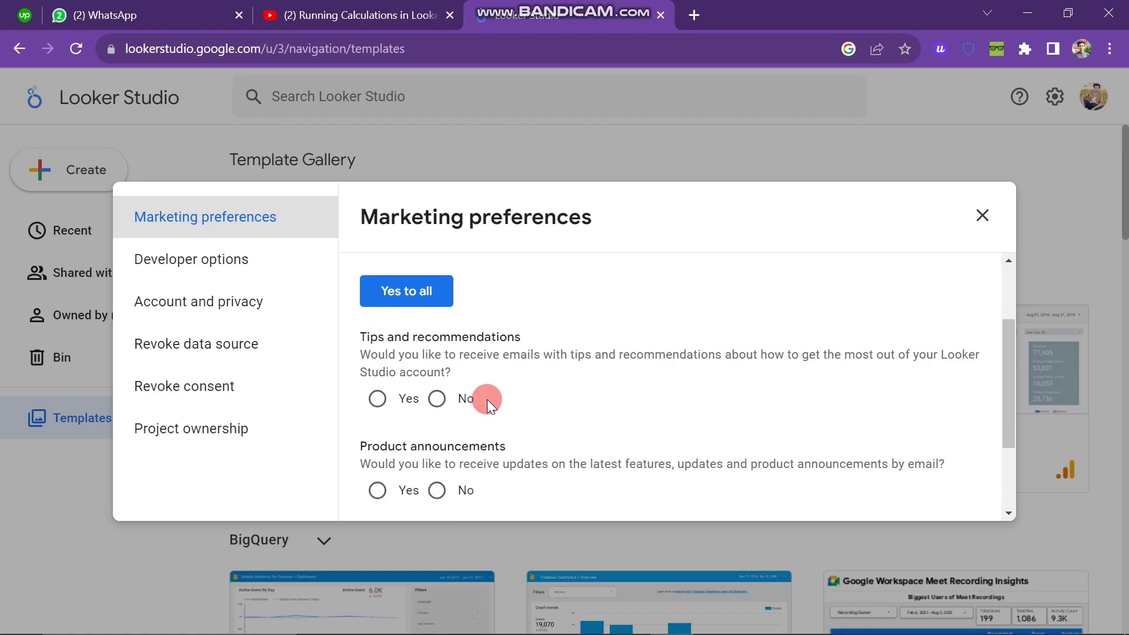
scroll(487, 399, "down", 1)
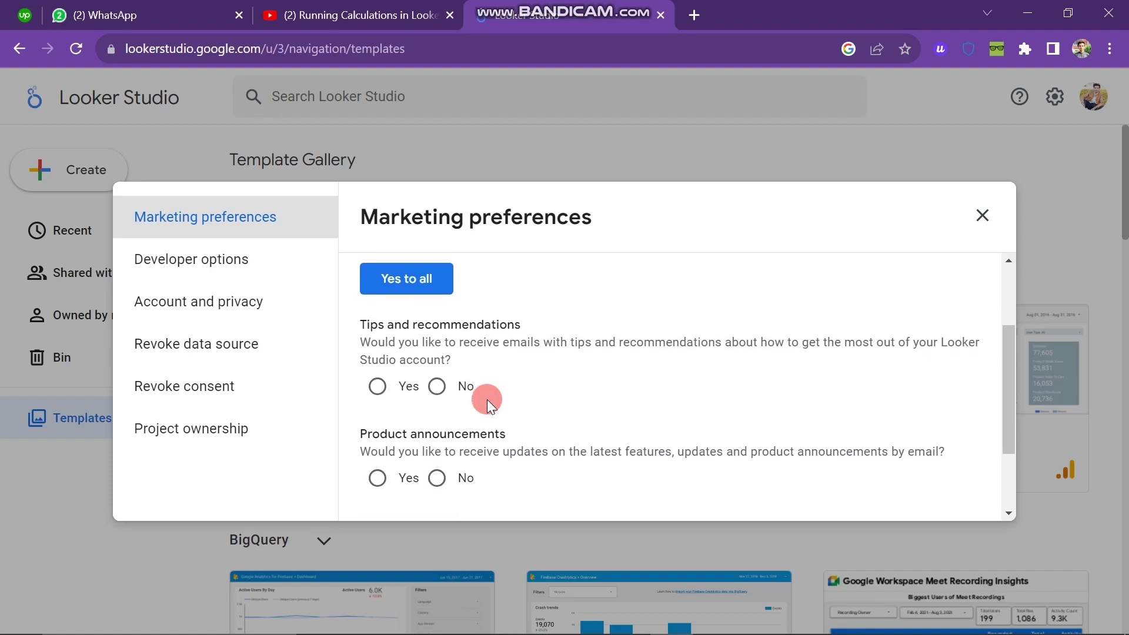
left_click(378, 386)
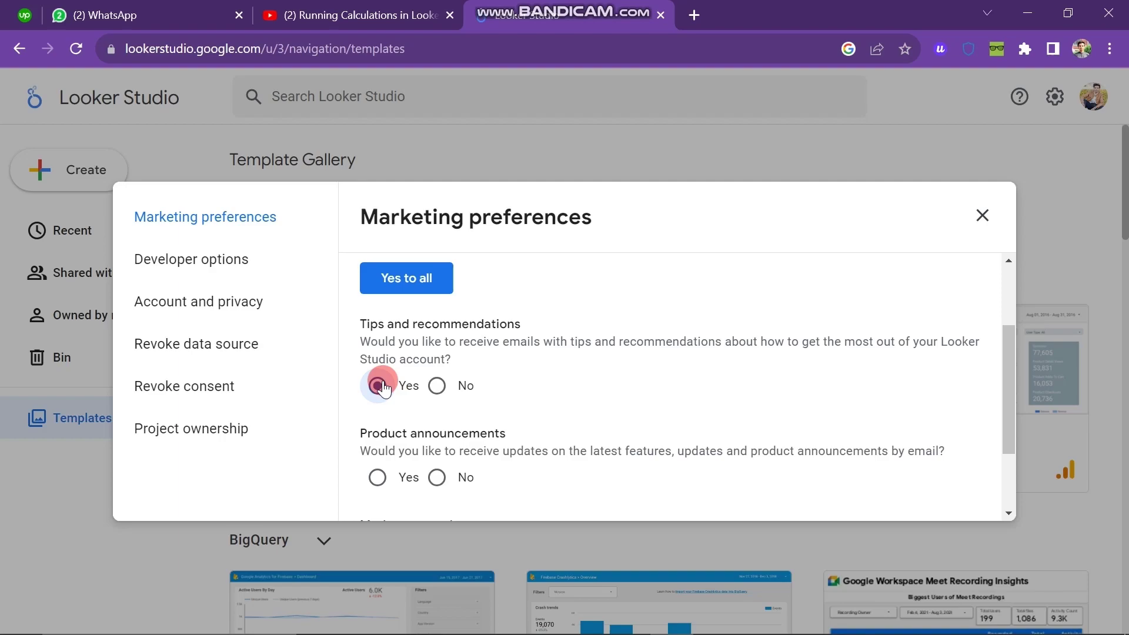
scroll(519, 377, "down", 2)
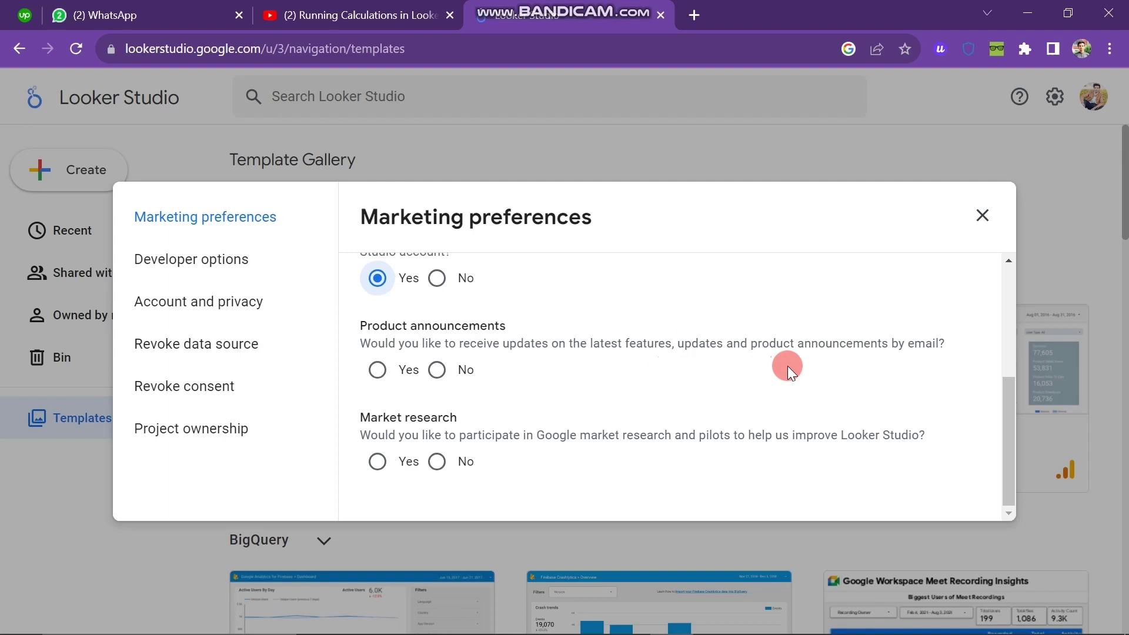
left_click(442, 373)
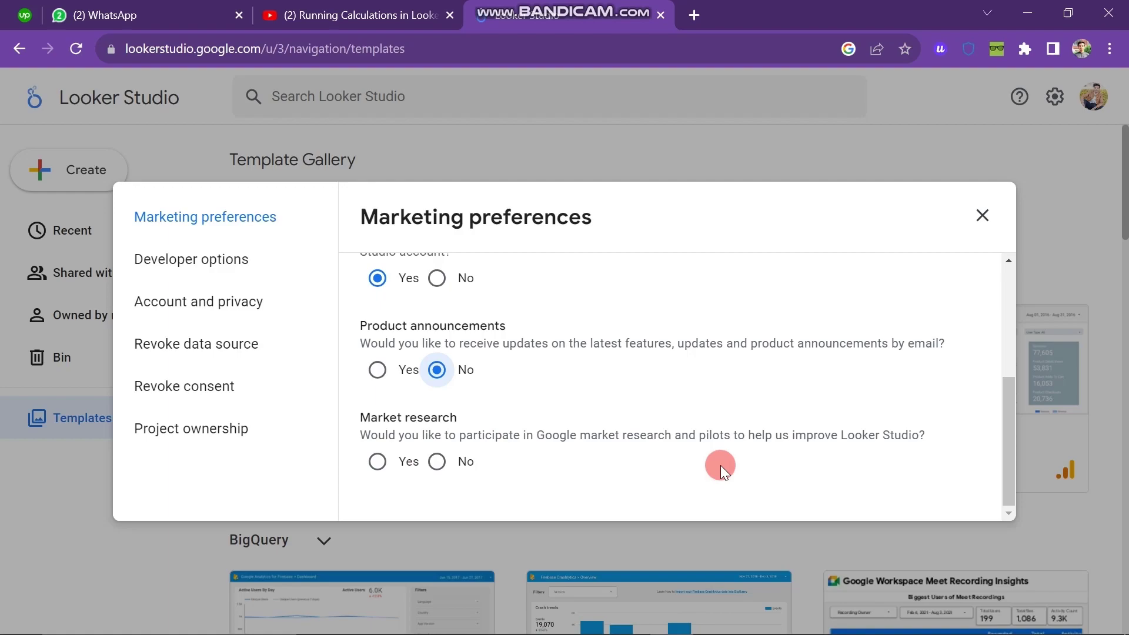
left_click(377, 461)
left_click(265, 276)
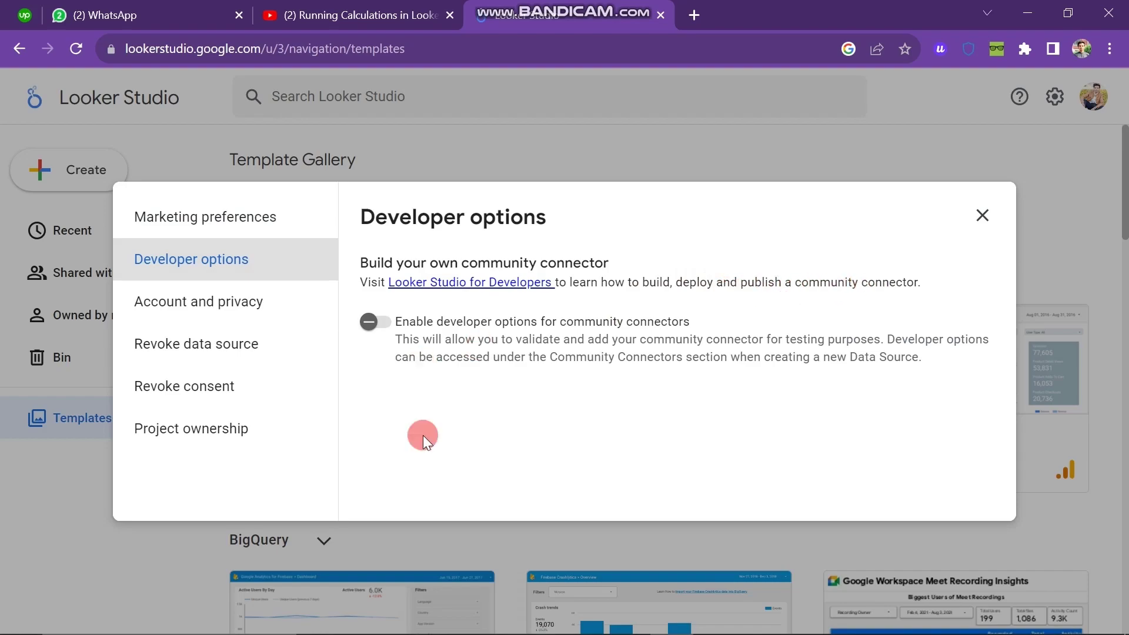
Turn on 'Enable developer options for community connectors' and go to Account and privacy.
left_click(382, 328)
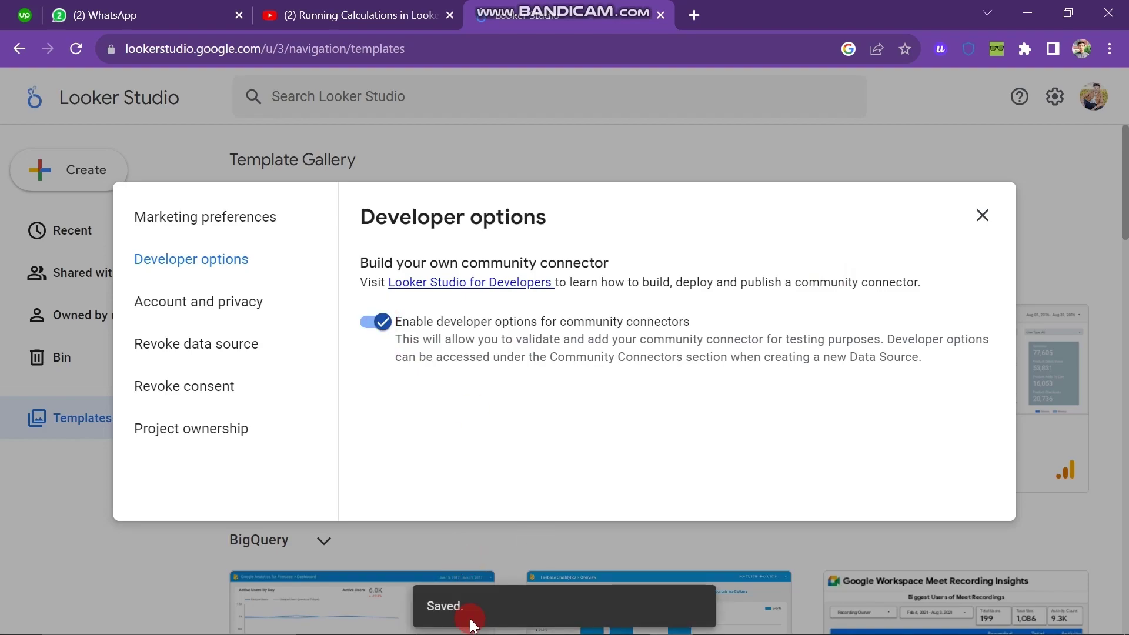
left_click(259, 298)
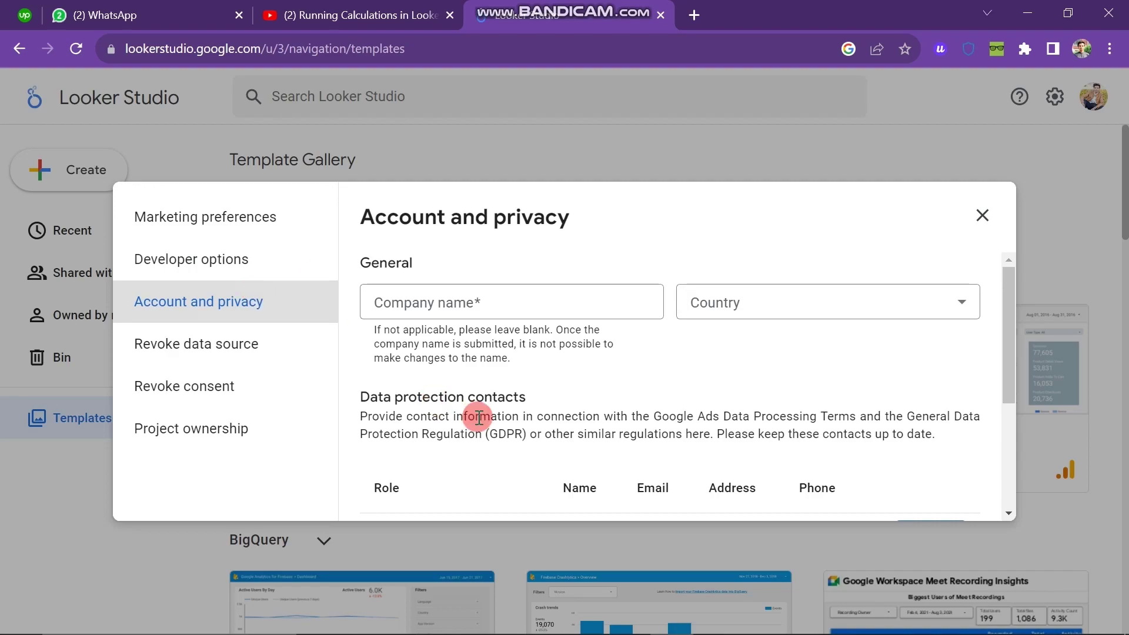
View the Revoke data source settings, close the settings dialog, and bring up the Create menu.
scroll(773, 384, "down", 4)
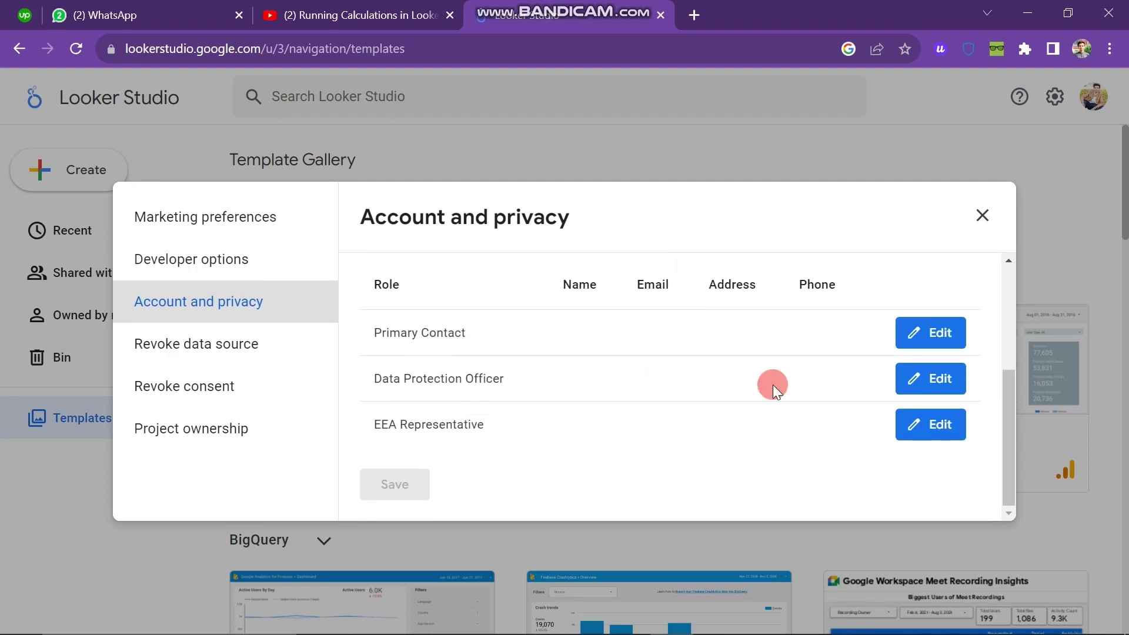
left_click(178, 350)
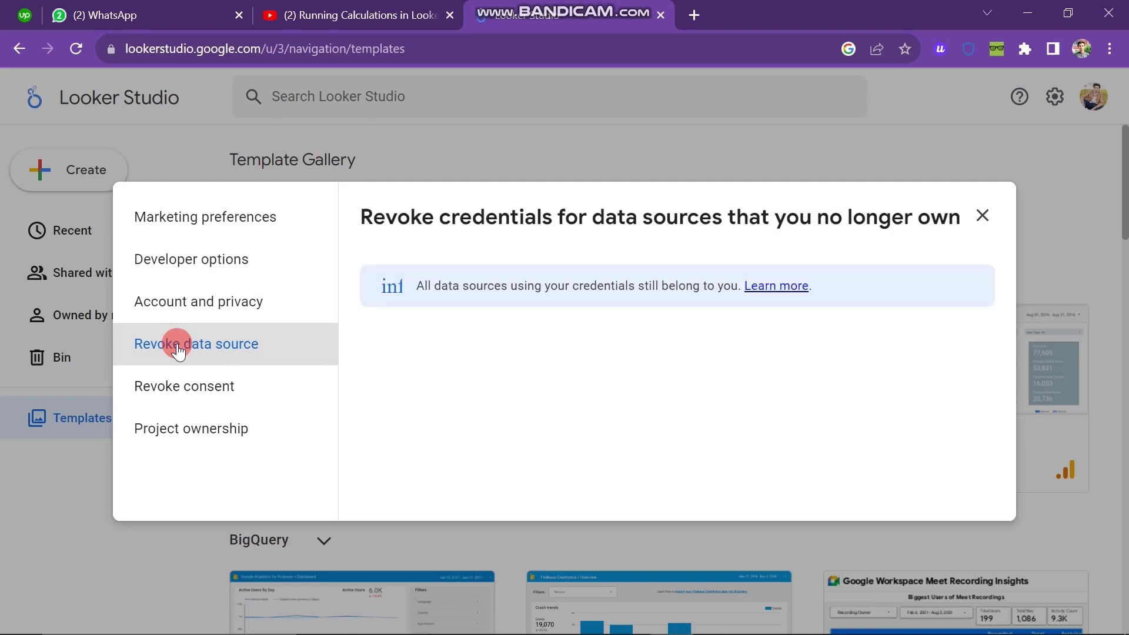
left_click(484, 183)
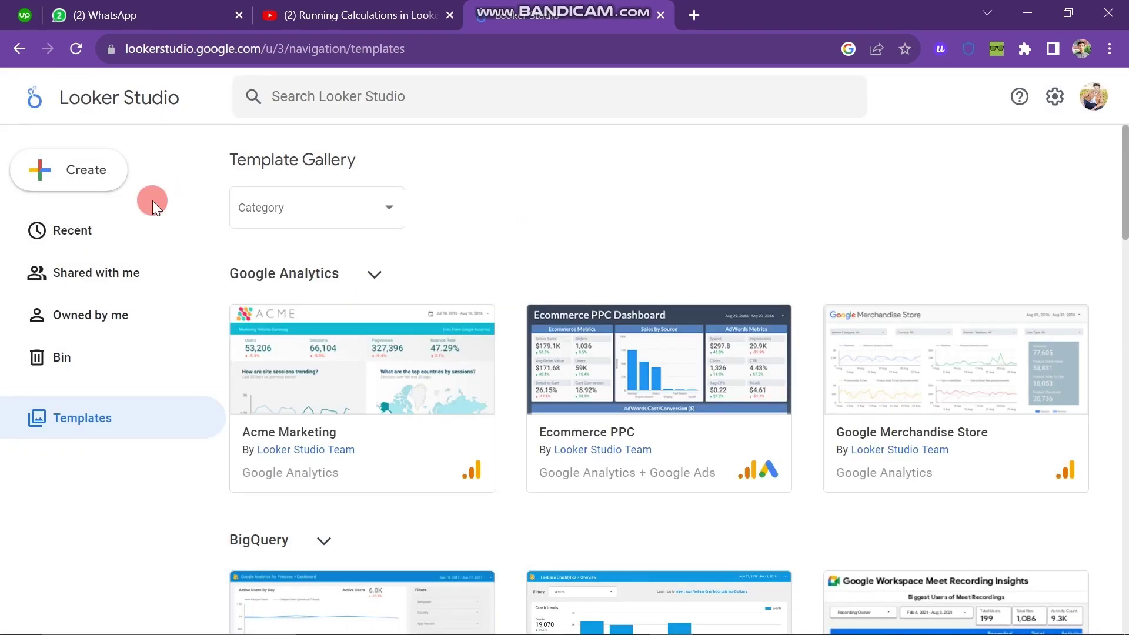
left_click(56, 189)
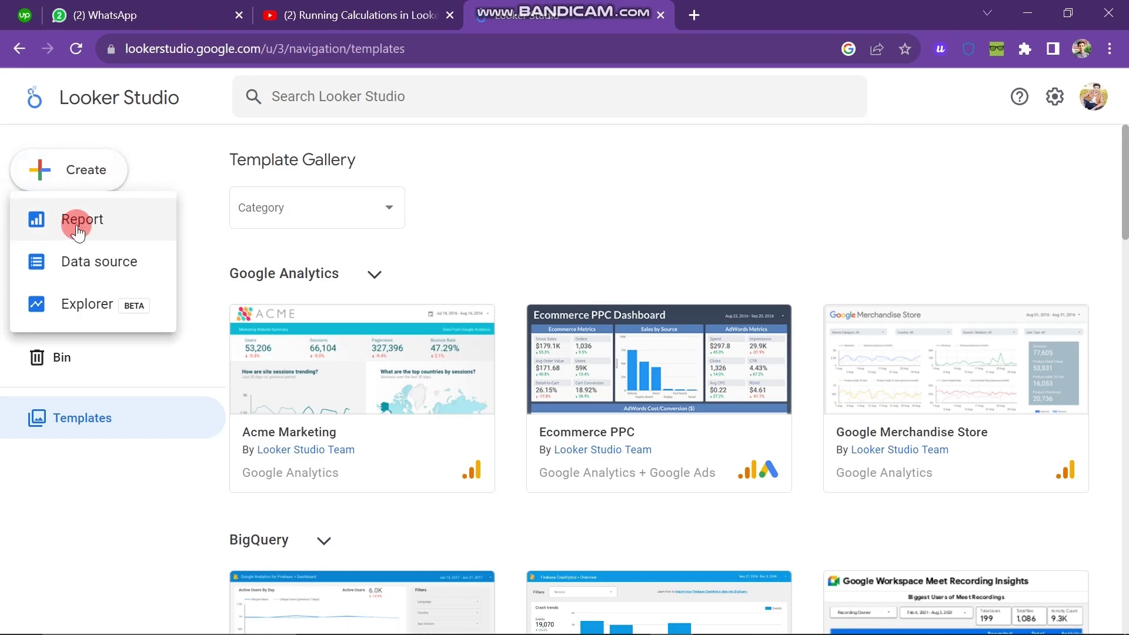
Choose Data source from the Create menu to start a new data source.
left_click(105, 265)
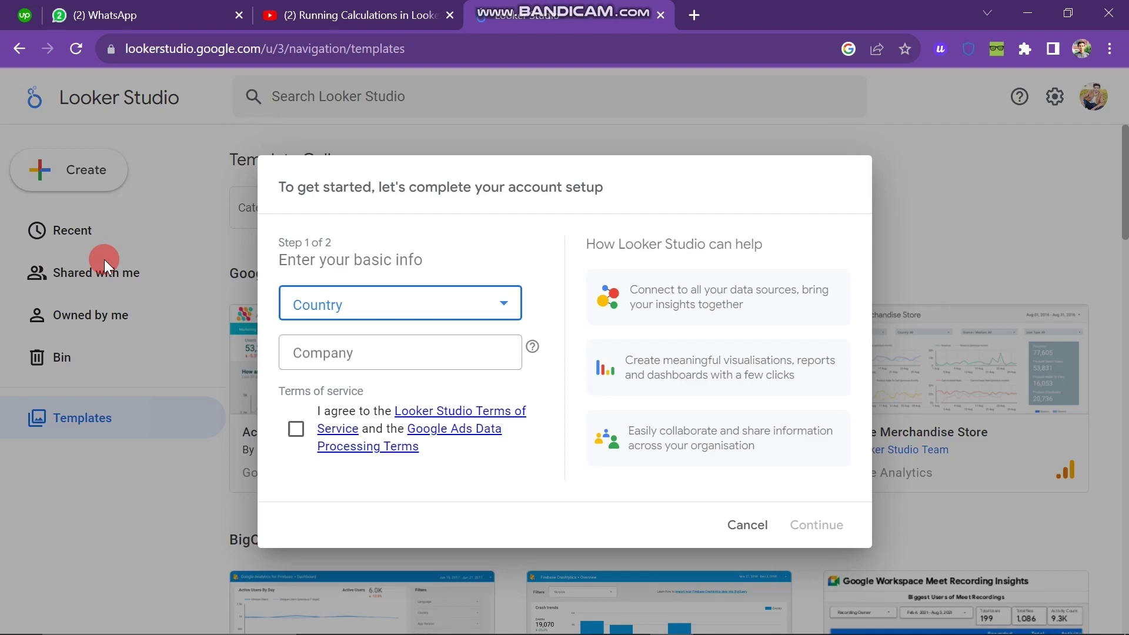
Fill setup Step 1 with country Pakistan, company 'argodhatime' and accepted terms, then continue.
left_click(374, 316)
left_click(374, 333)
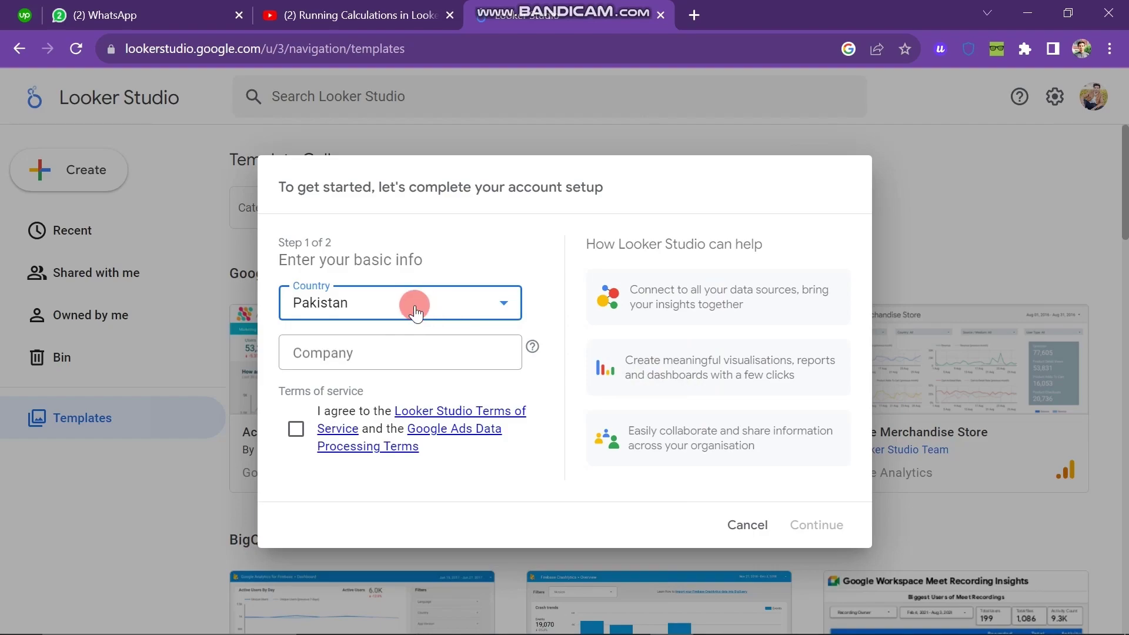
left_click(420, 345)
type("a")
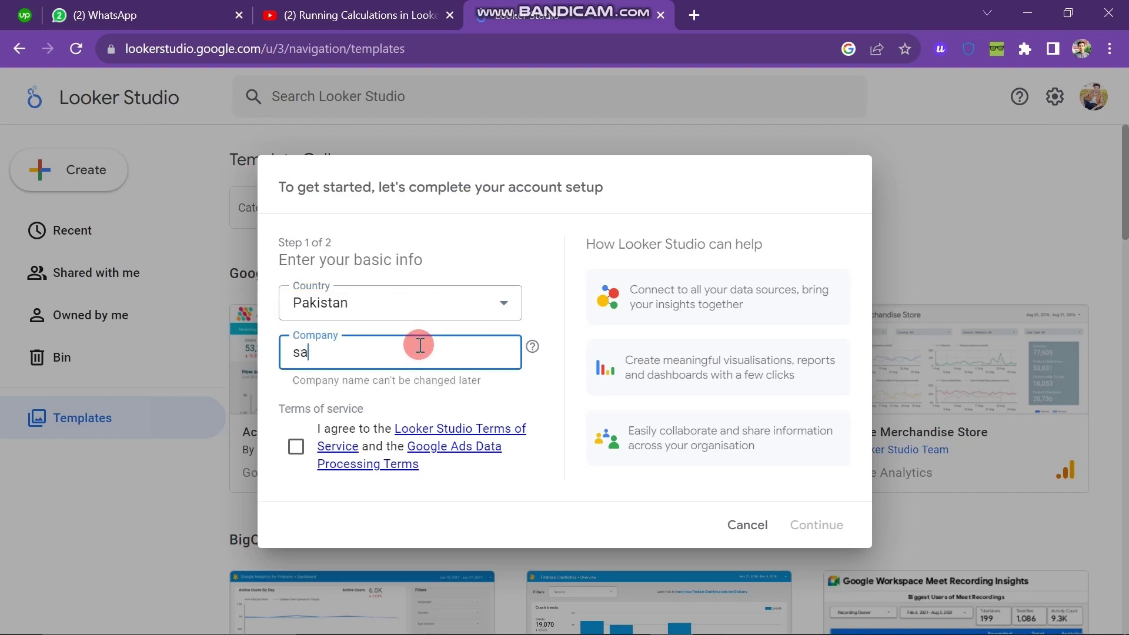
type("rgodhatime")
left_click(294, 445)
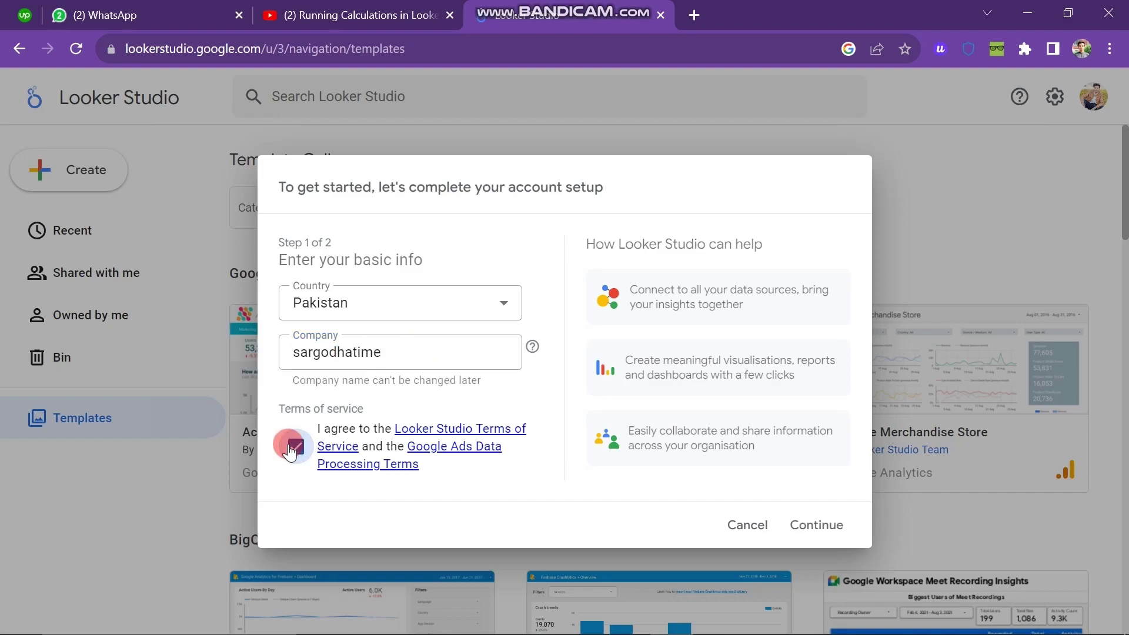
left_click(389, 455)
left_click(592, 243)
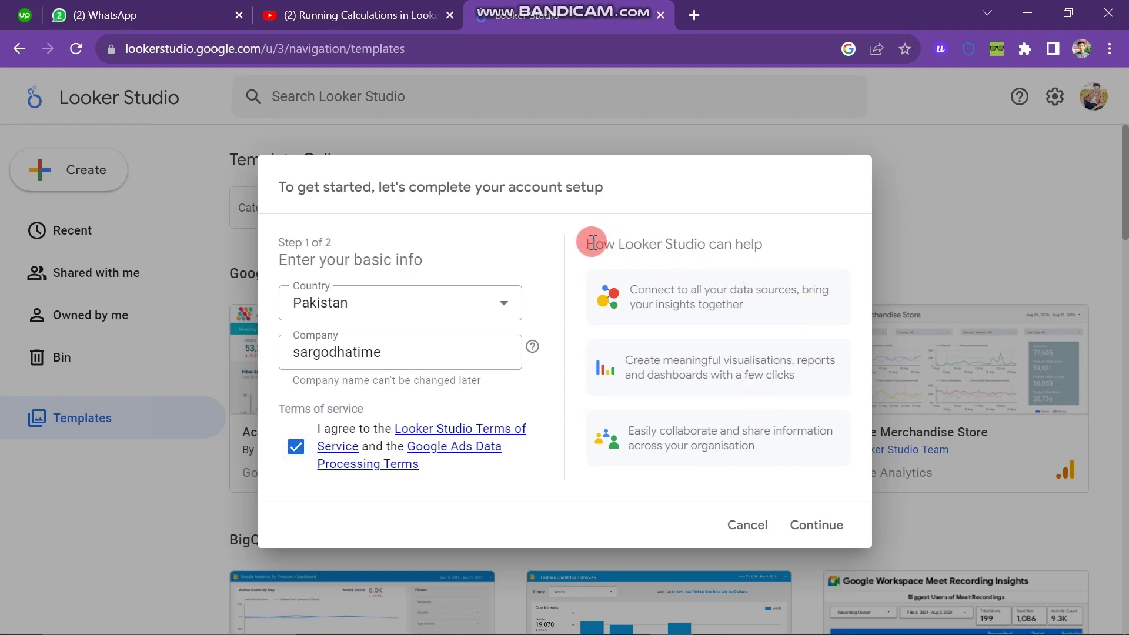
left_click_drag(593, 243, 767, 247)
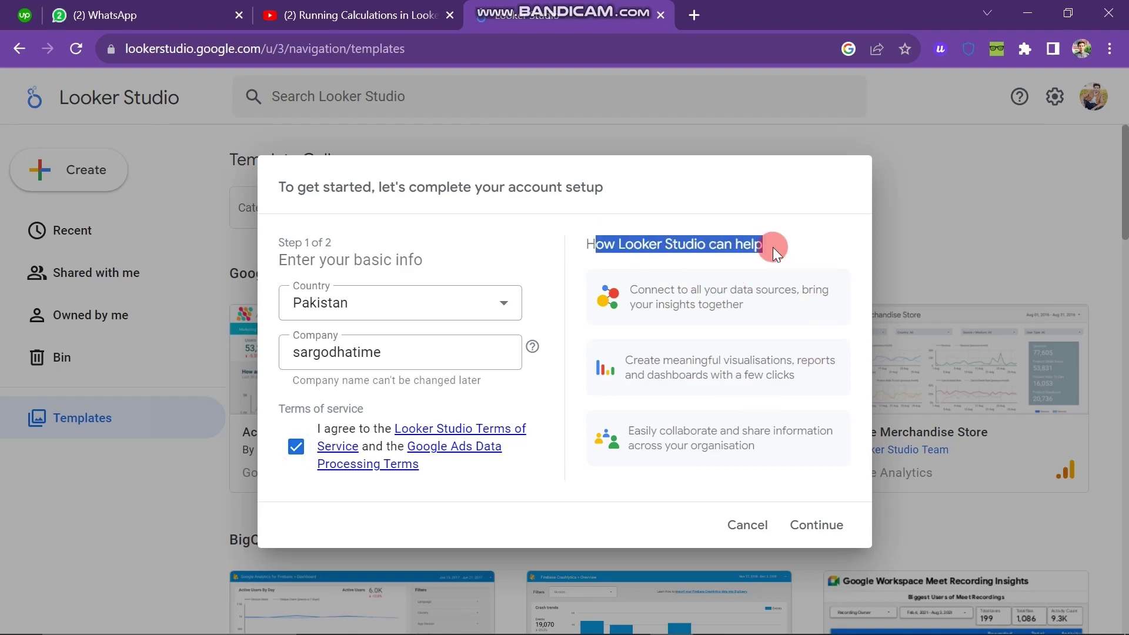
left_click(686, 273)
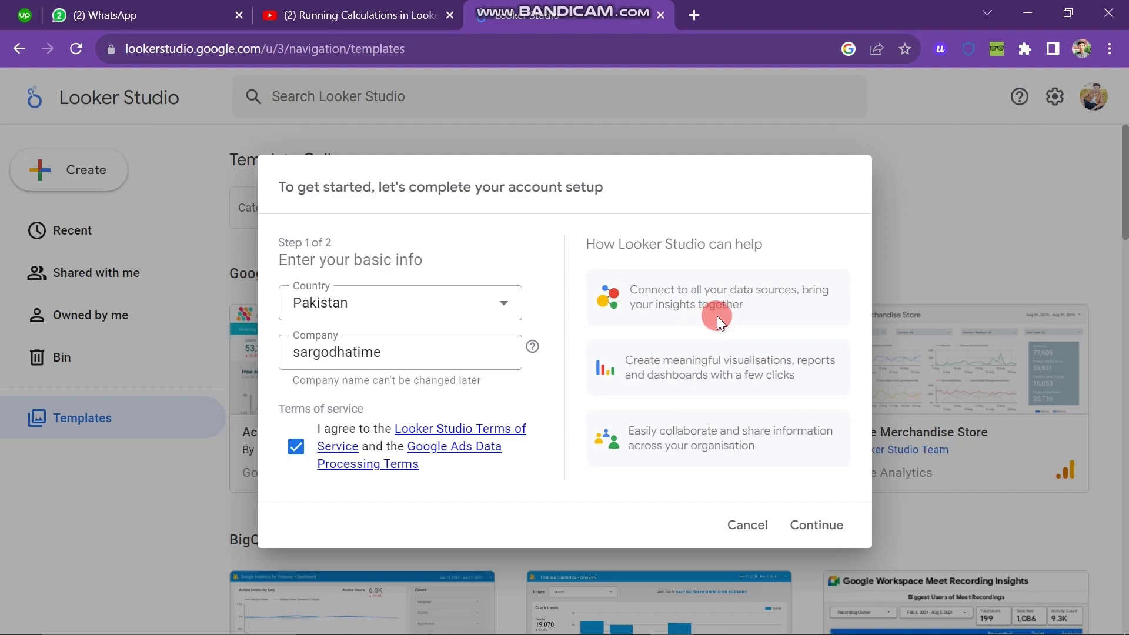
left_click(807, 531)
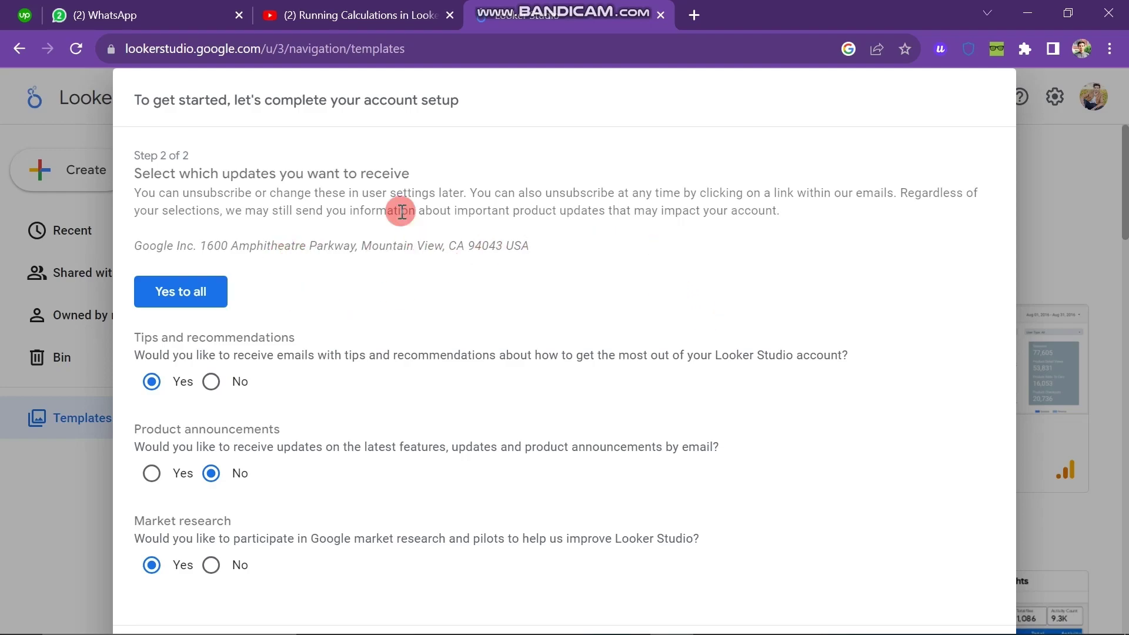
Choose Yes to all update emails and finish setup, reaching the 23 Google connectors.
left_click(200, 294)
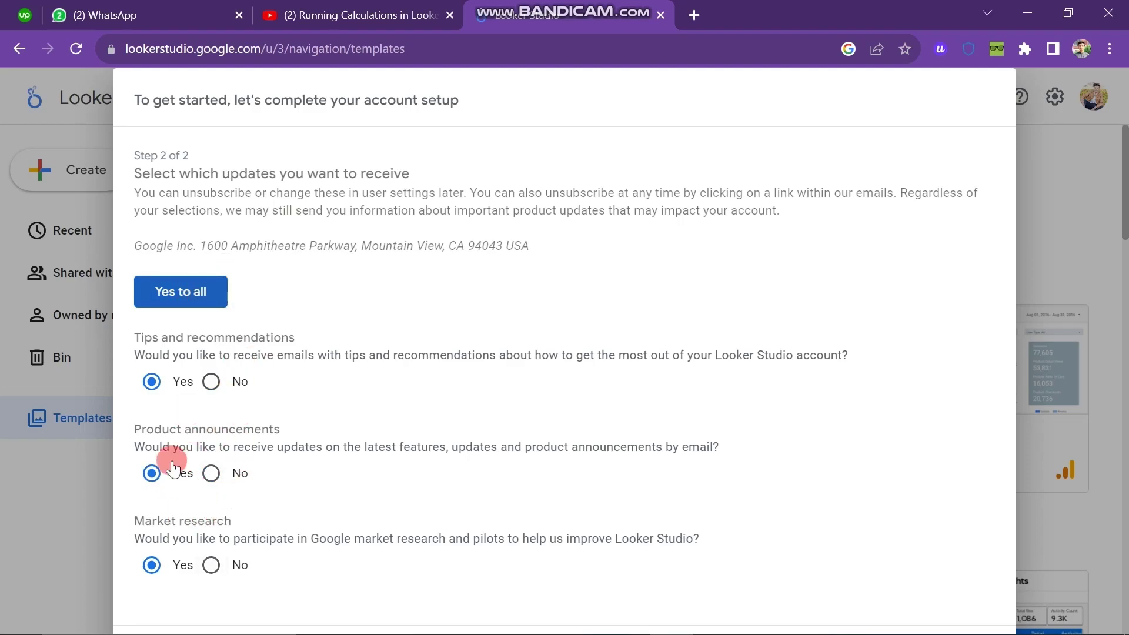
key("ctrl+minus")
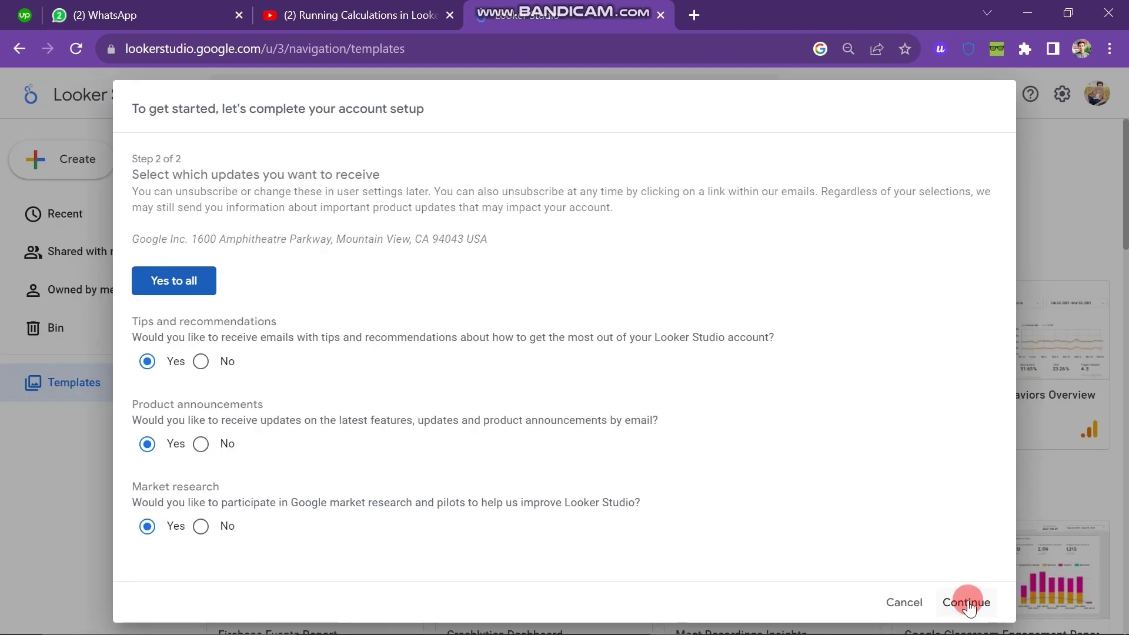
left_click(968, 605)
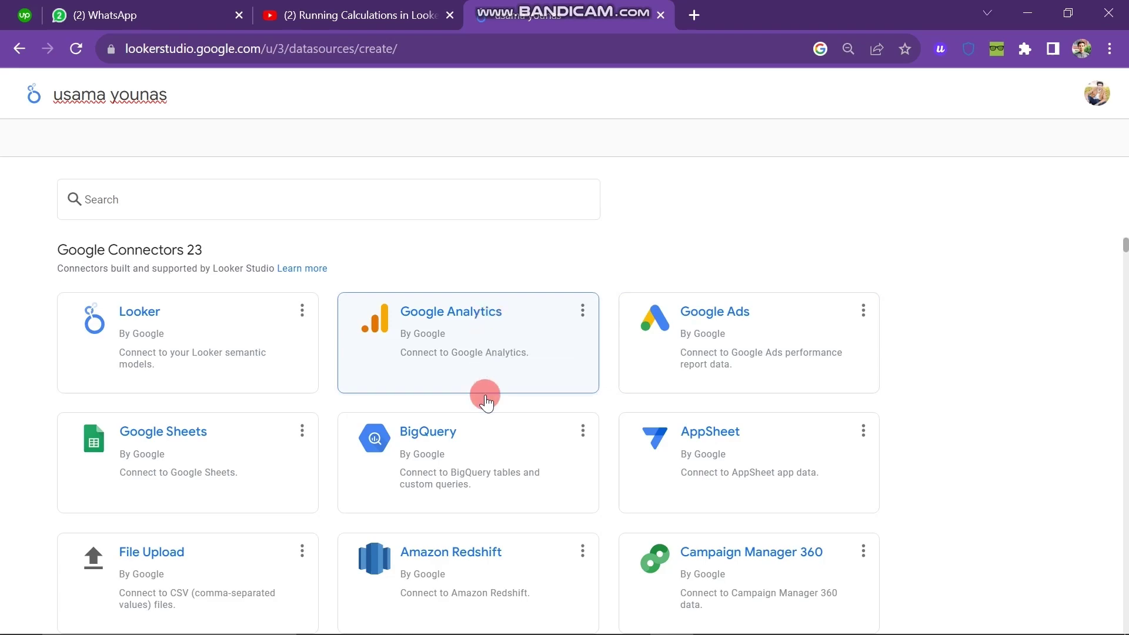
Pick the Google Ads card from the connector gallery.
scroll(486, 456, "down", 2)
scroll(488, 464, "down", 1)
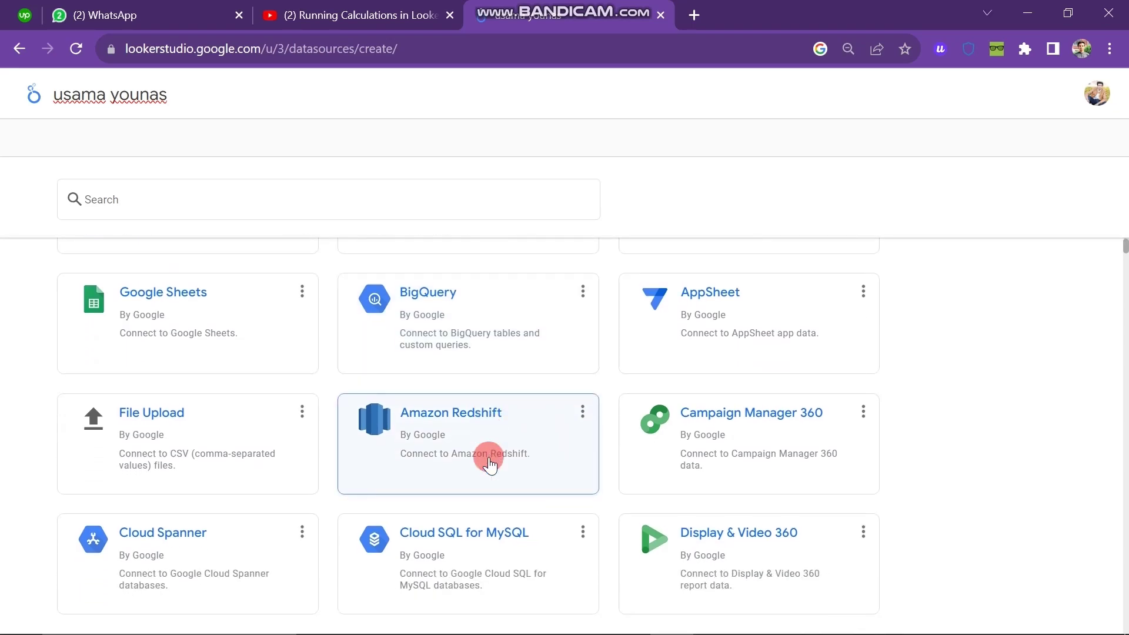
scroll(488, 464, "down", 4)
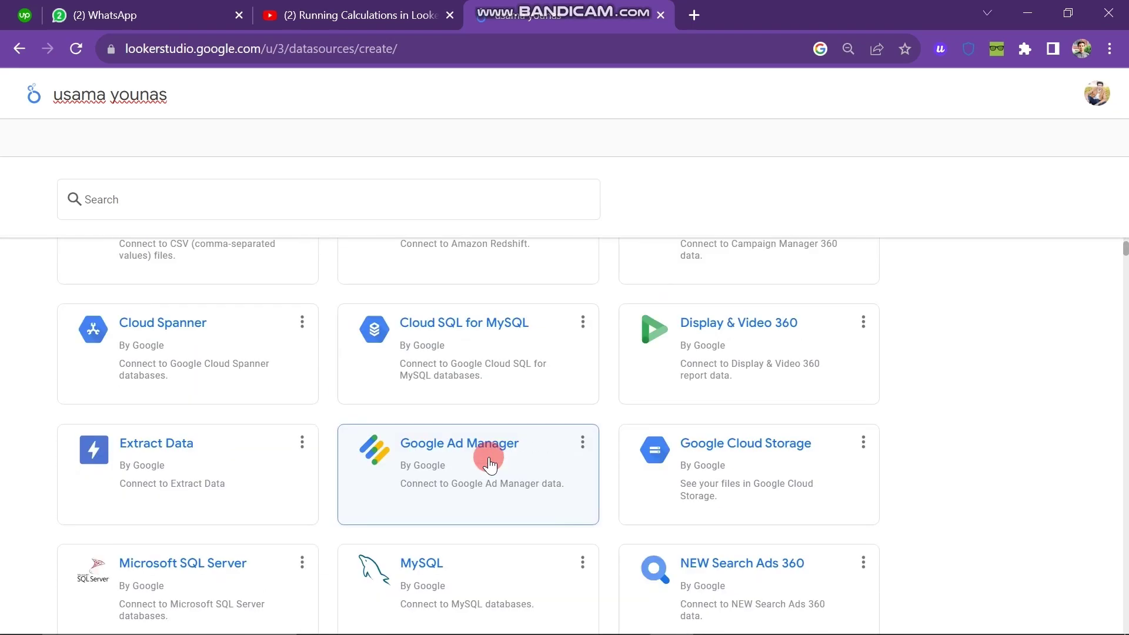
scroll(488, 459, "down", 2)
scroll(588, 412, "up", 8)
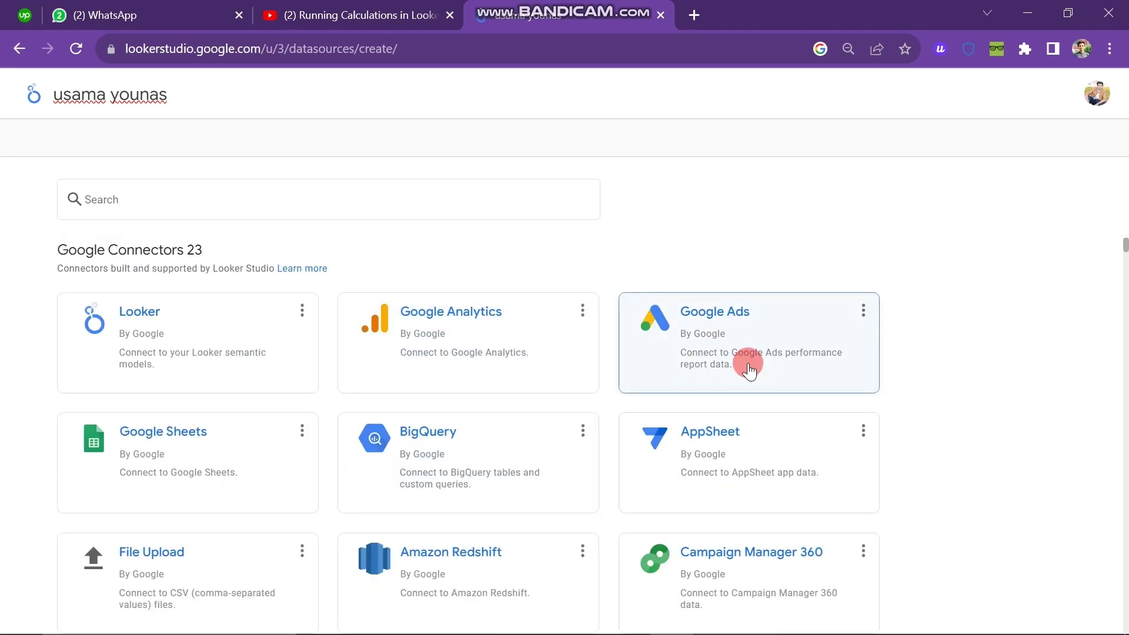
left_click(725, 340)
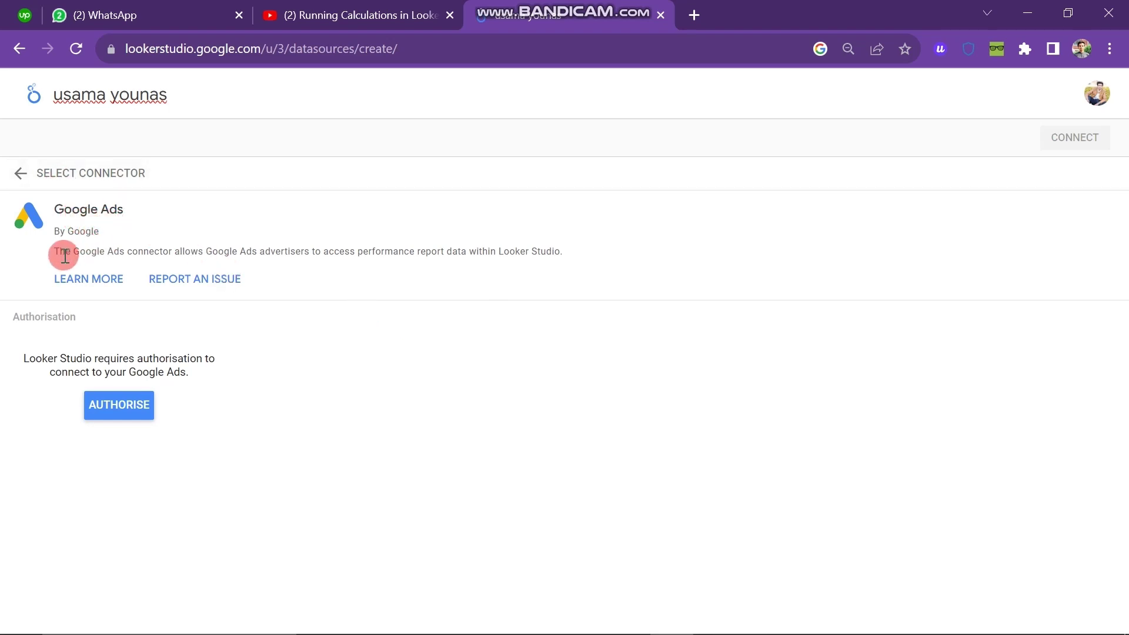
Authorise Google Ads and connect the account's Overall Account Fields report.
left_click(131, 410)
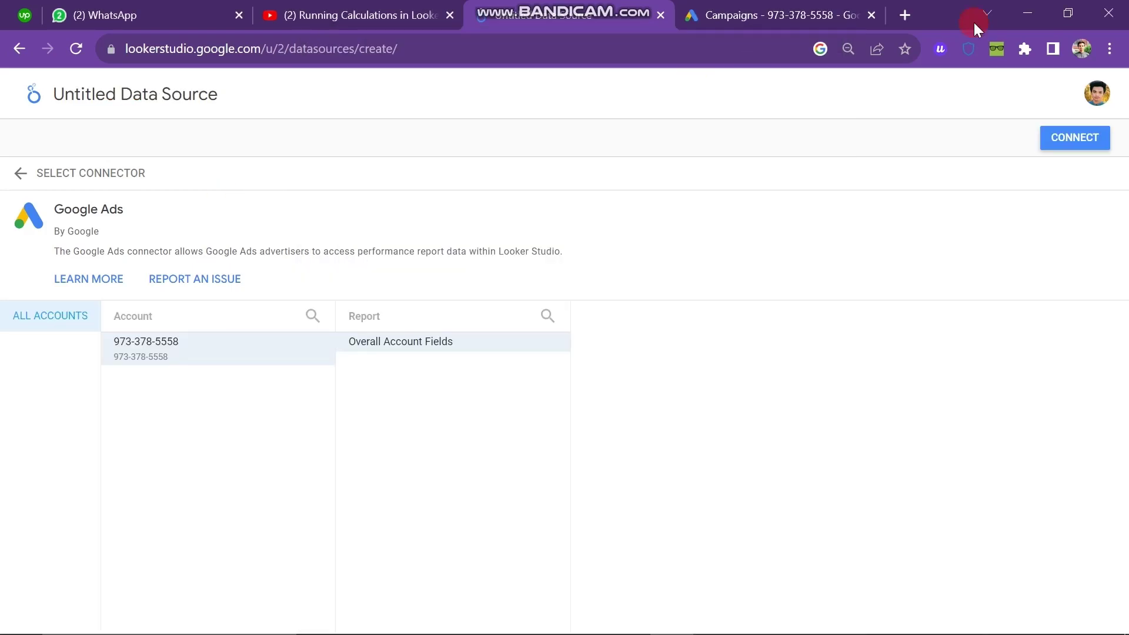
left_click(1064, 144)
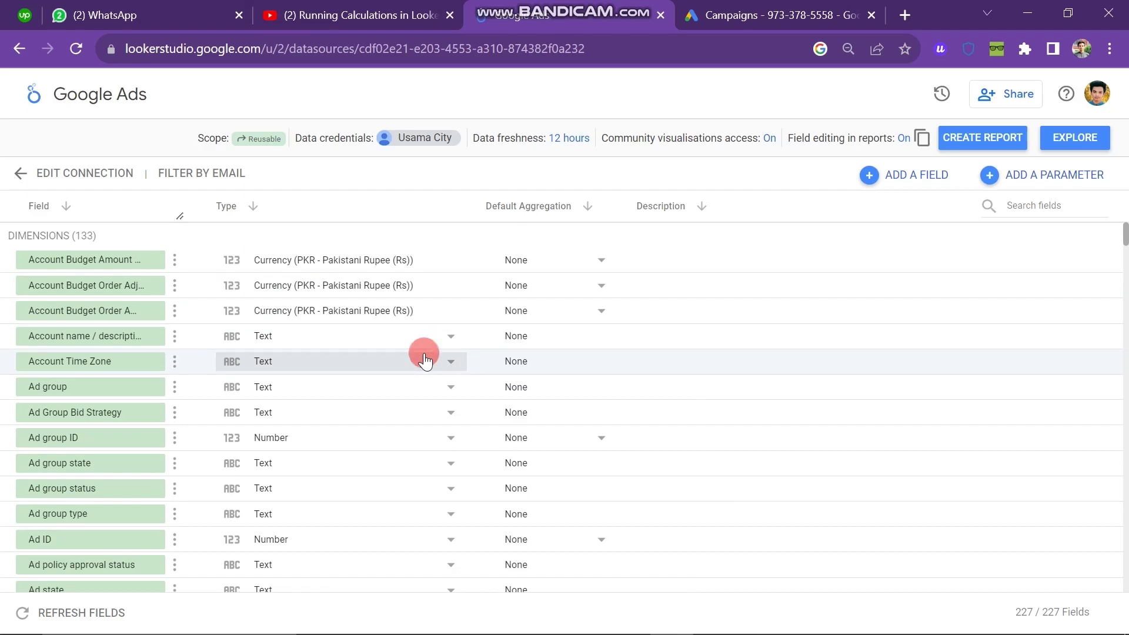
Review the Google Ads field list and create a new report from this data source.
scroll(425, 360, "down", 1)
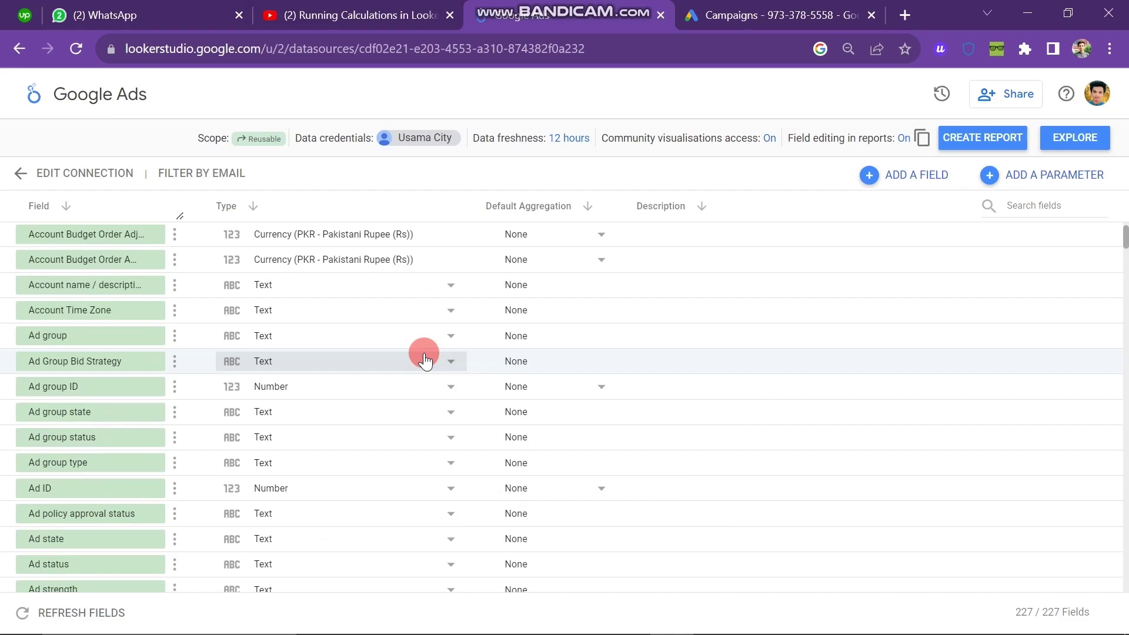
scroll(424, 359, "down", 15)
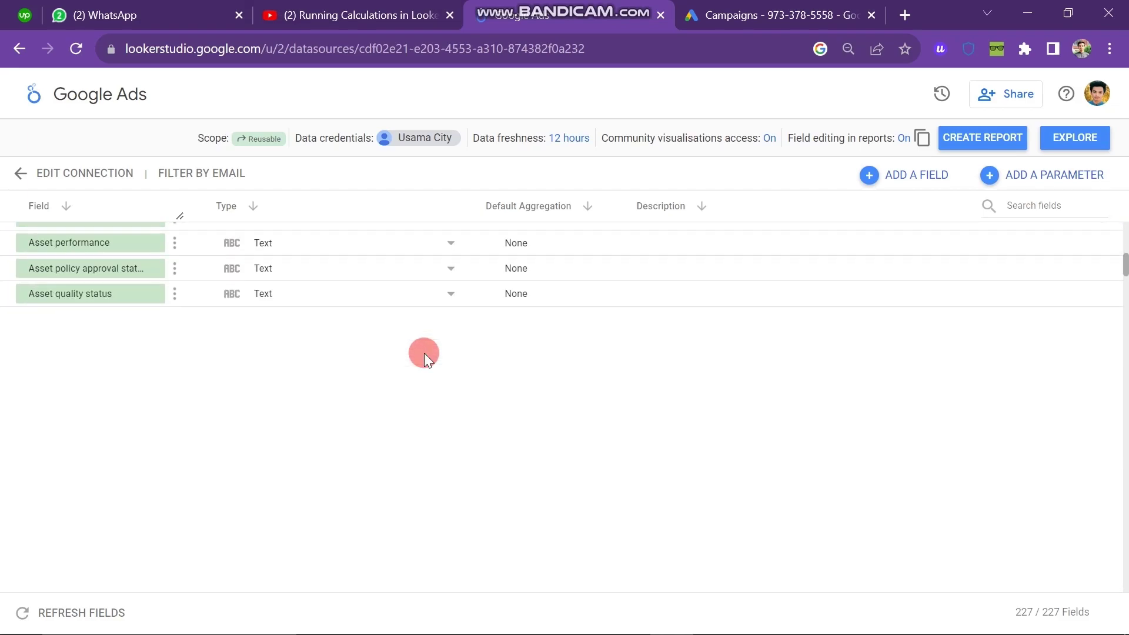
scroll(425, 353, "down", 5)
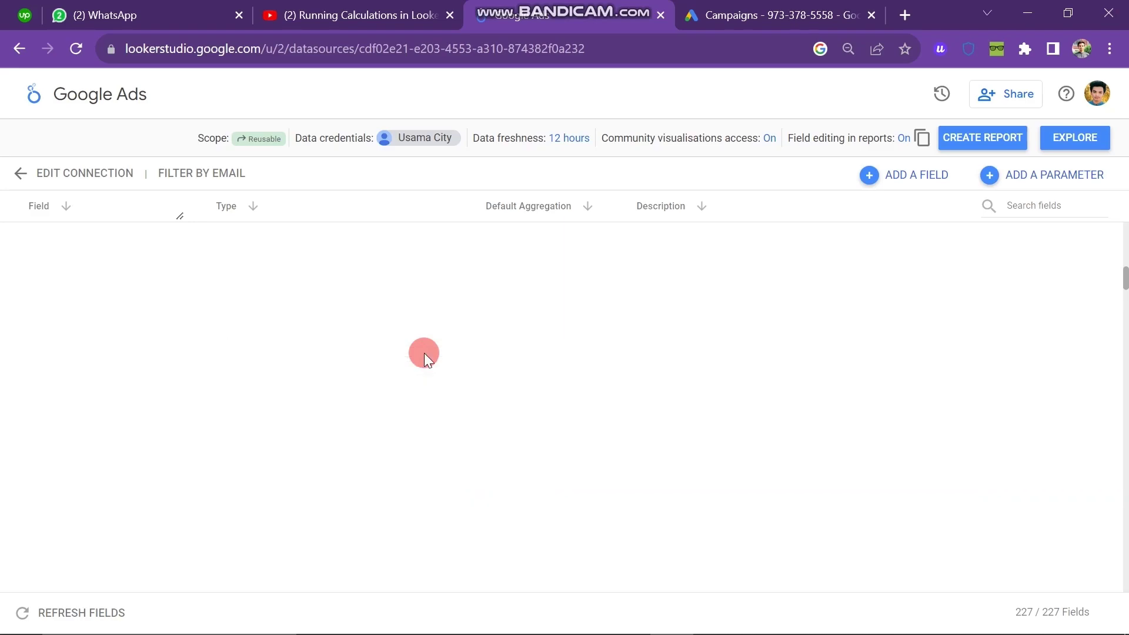
scroll(425, 353, "up", 15)
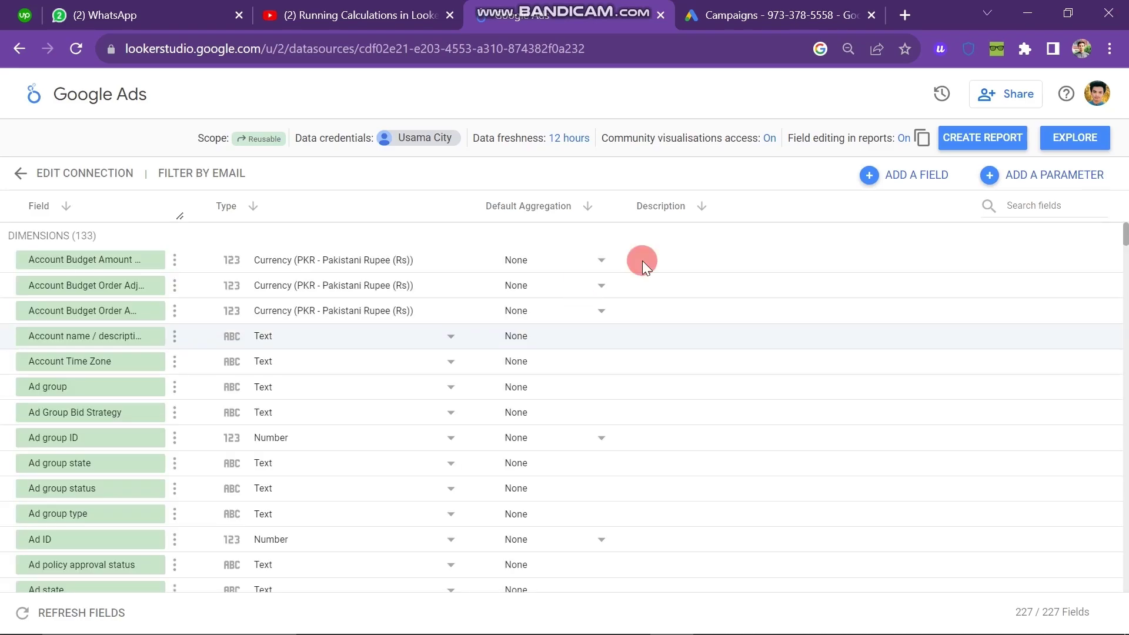
left_click(996, 139)
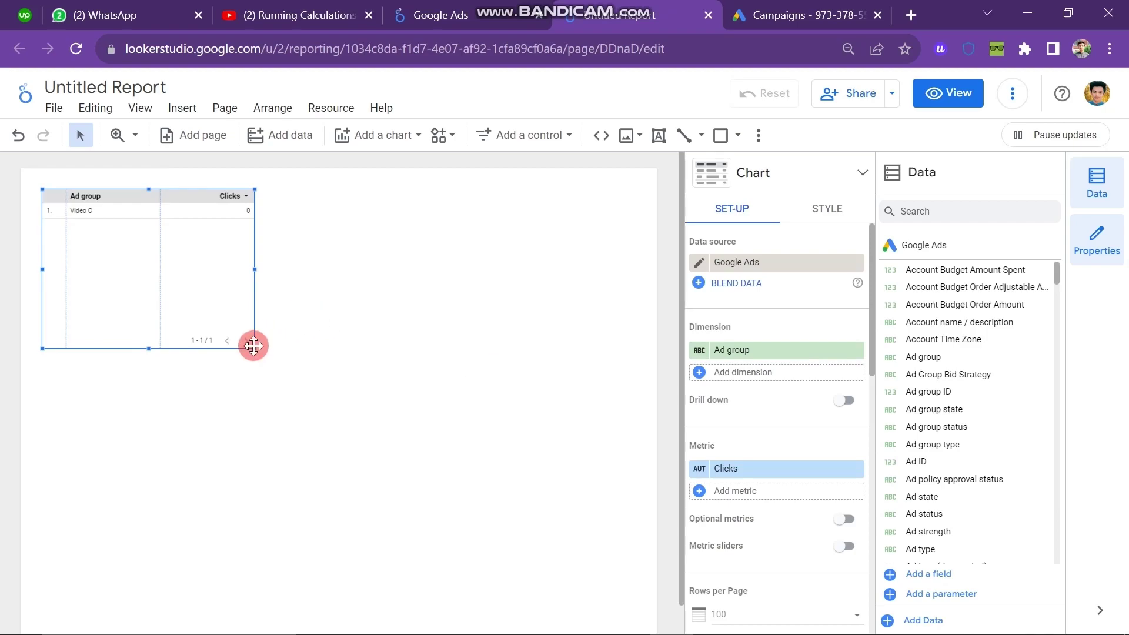
Move and enlarge the Ad group table, then add the Account Budget Order Adjustable Amount field.
left_click_drag(255, 345, 390, 433)
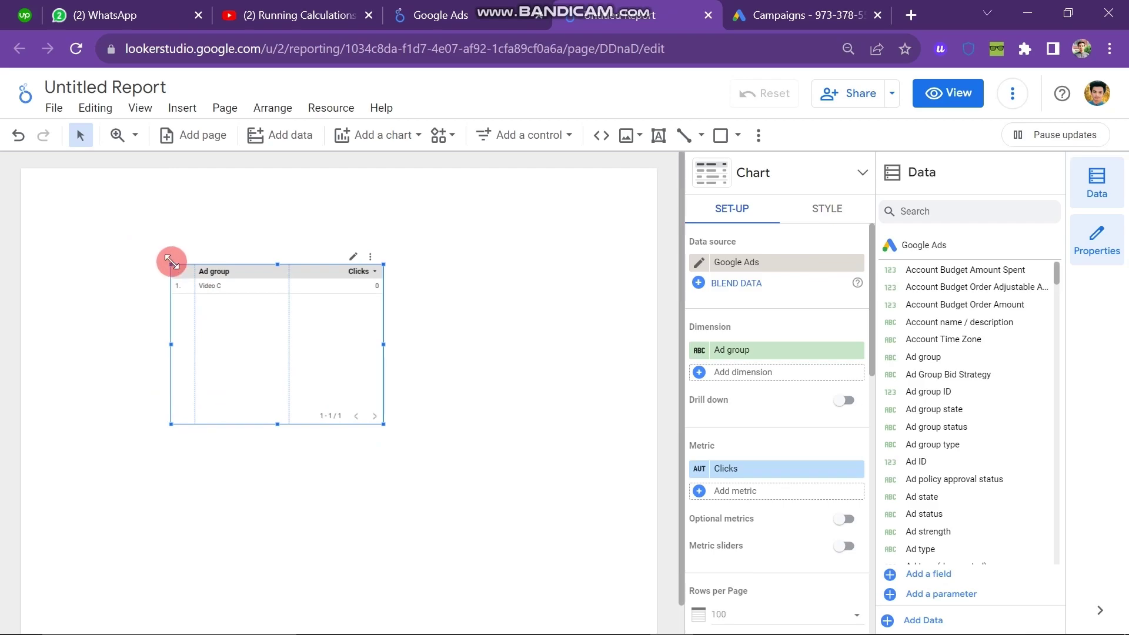
left_click_drag(174, 262, 36, 183)
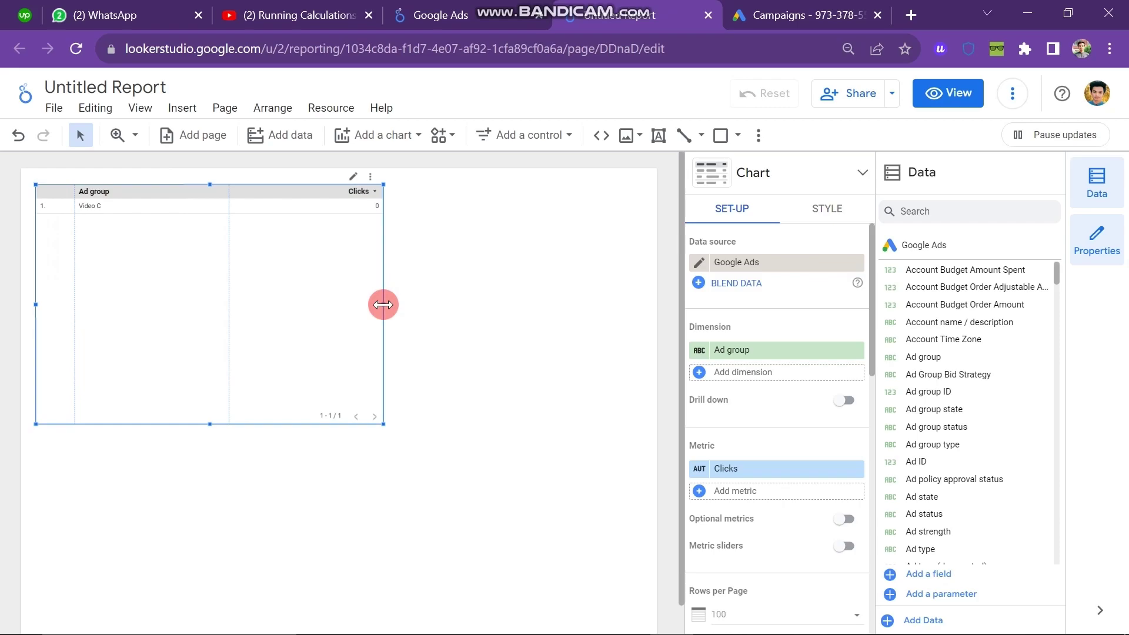
left_click_drag(383, 302, 501, 287)
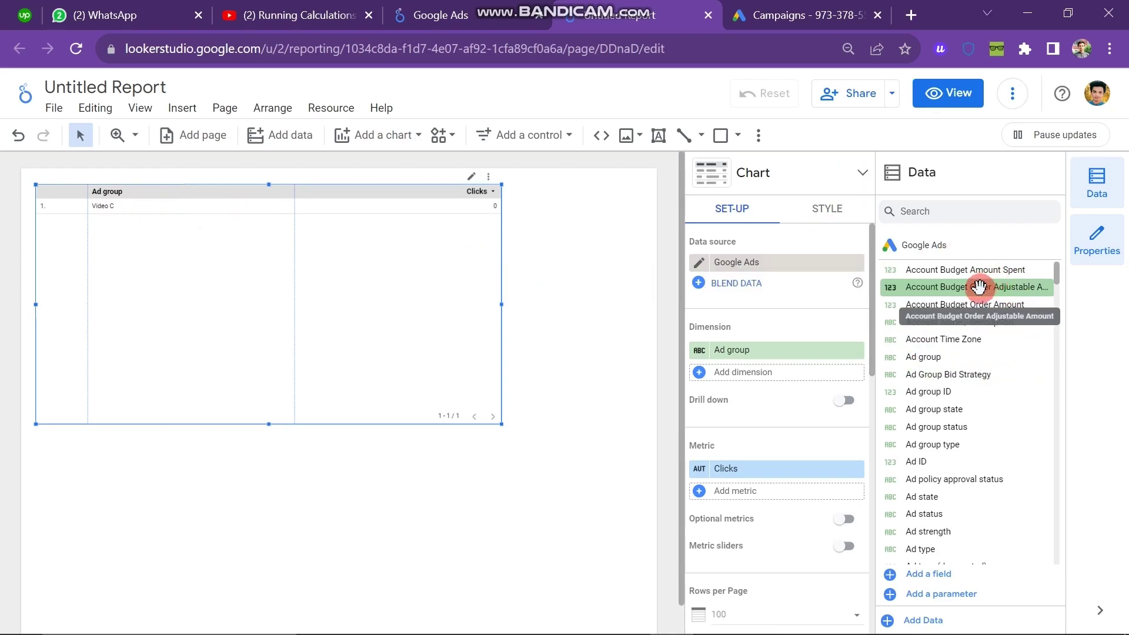
left_click_drag(979, 287, 693, 189)
Back in the table's setup, add a new conditional formatting rule under Style.
left_click(697, 176)
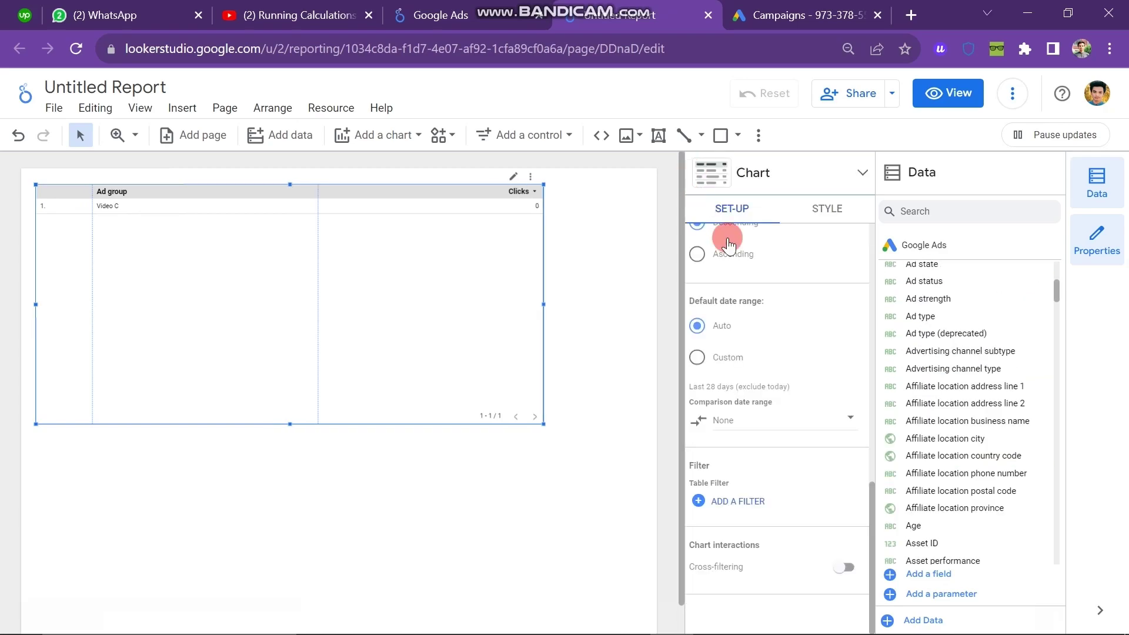
scroll(751, 298, "up", 5)
left_click(833, 230)
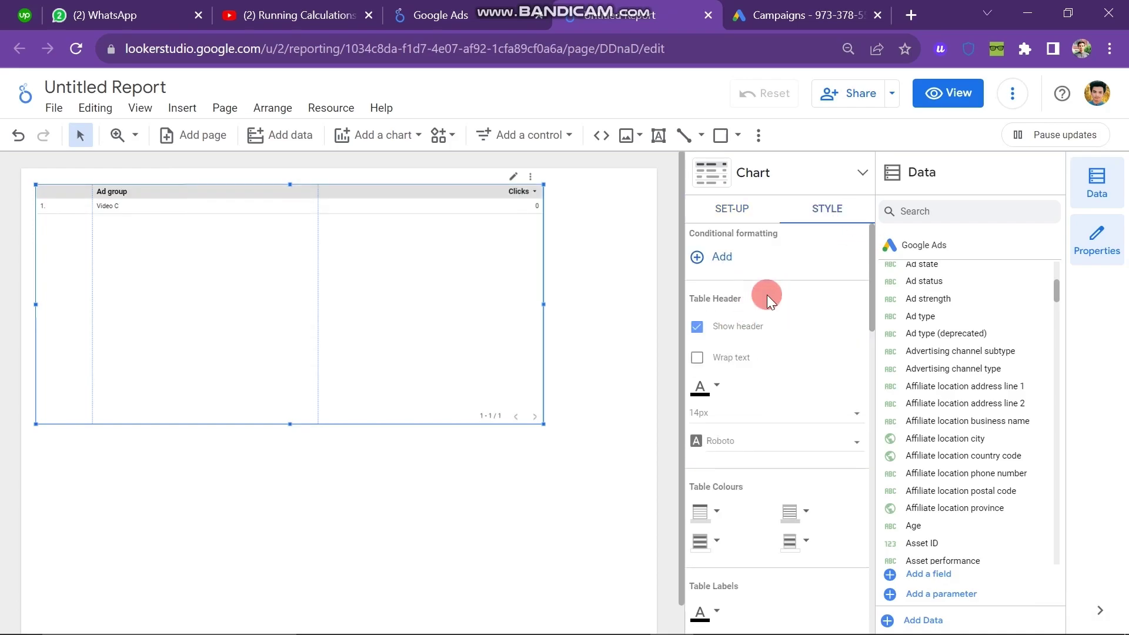
left_click(699, 268)
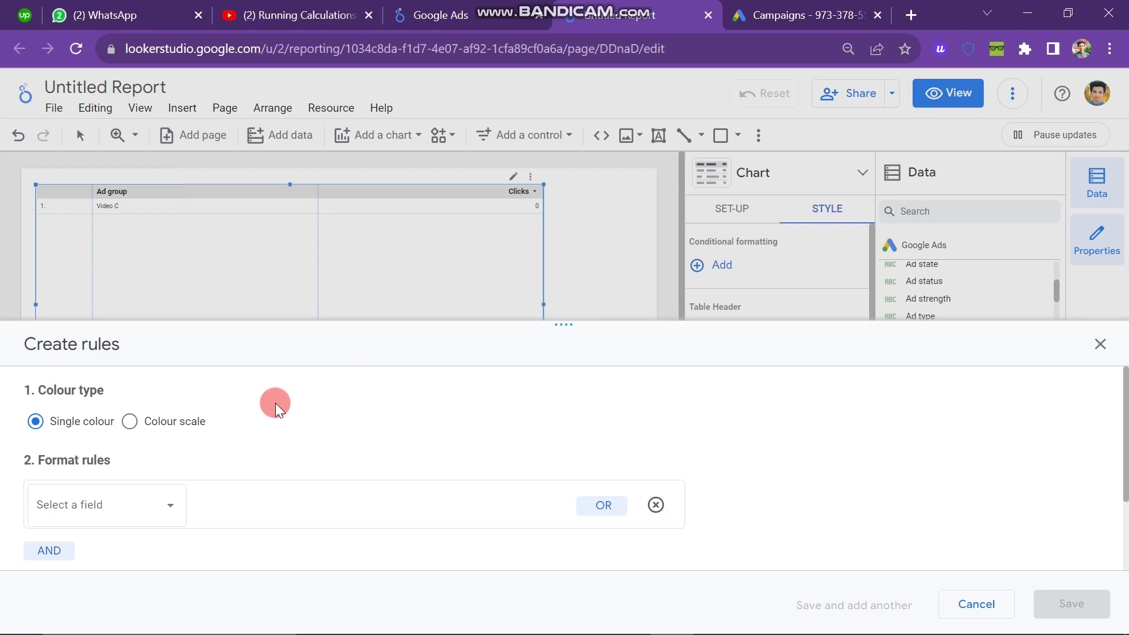
Make the rule a colour scale using the red-yellow-green palette.
left_click(127, 428)
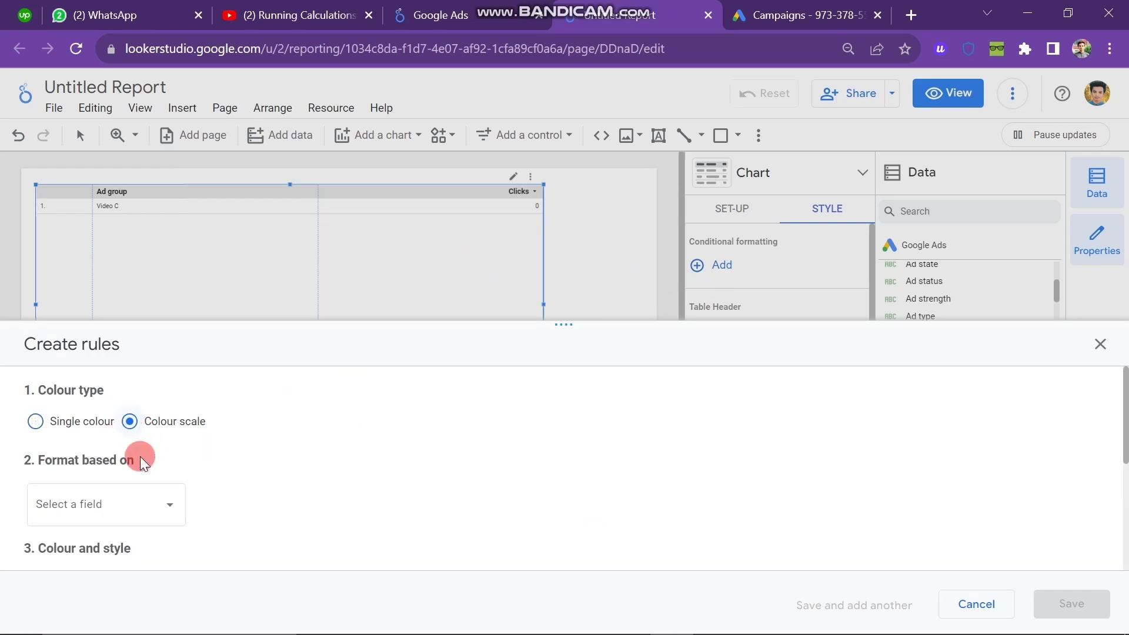
scroll(157, 497, "down", 4)
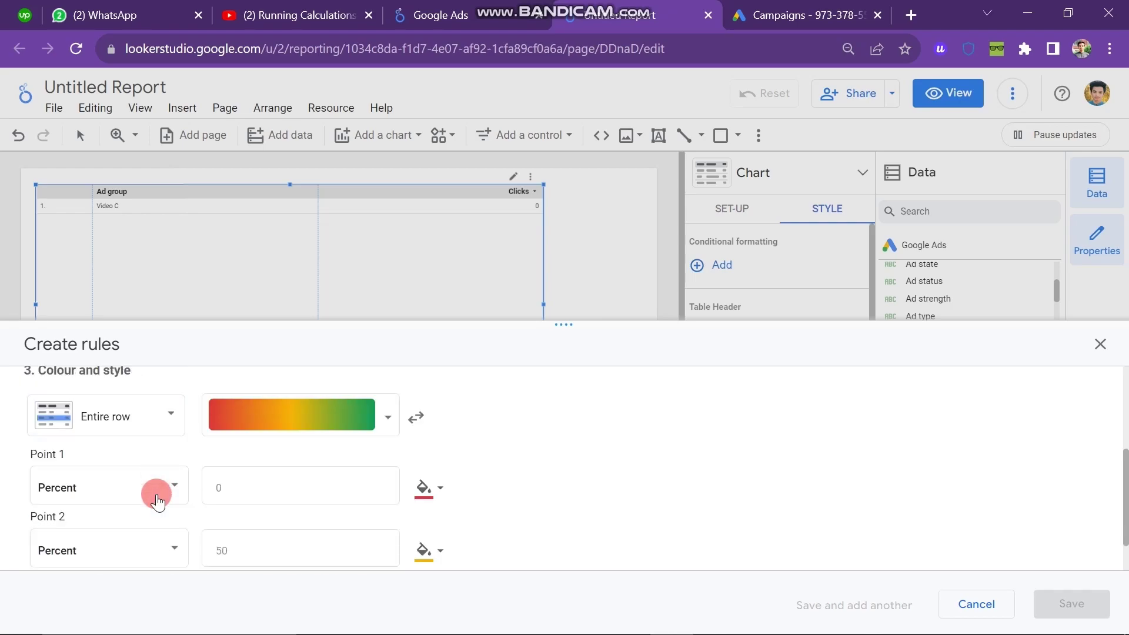
scroll(231, 436, "up", 1)
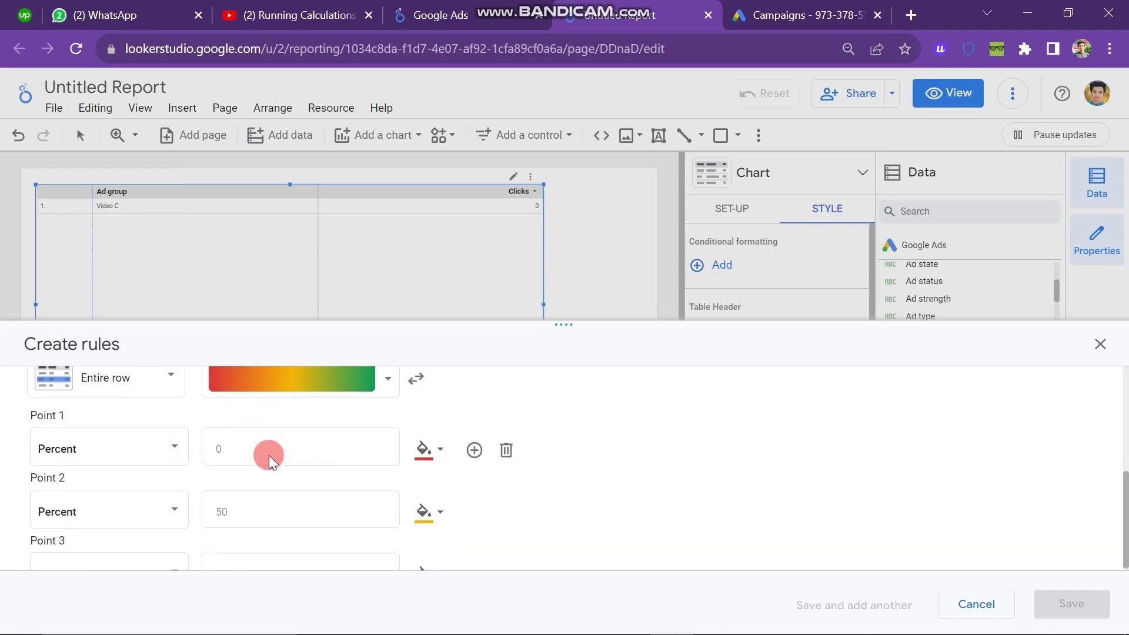
left_click(305, 388)
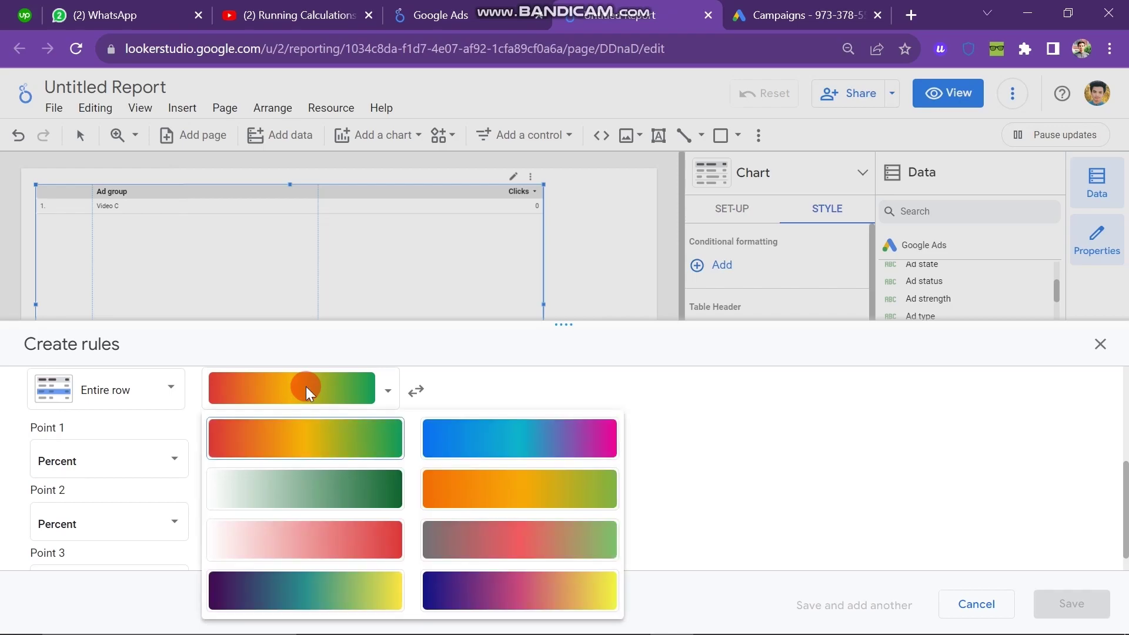
left_click(309, 435)
Adjust the Point 1 scale settings, save the rule and dismiss the save error.
scroll(216, 467, "down", 1)
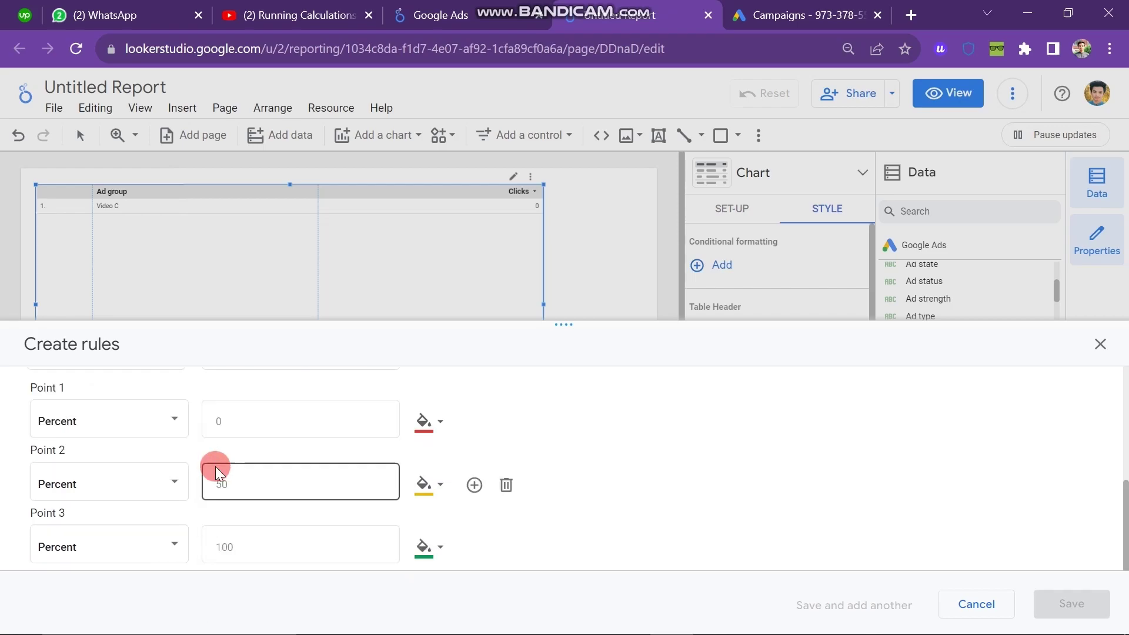
scroll(249, 477, "up", 1)
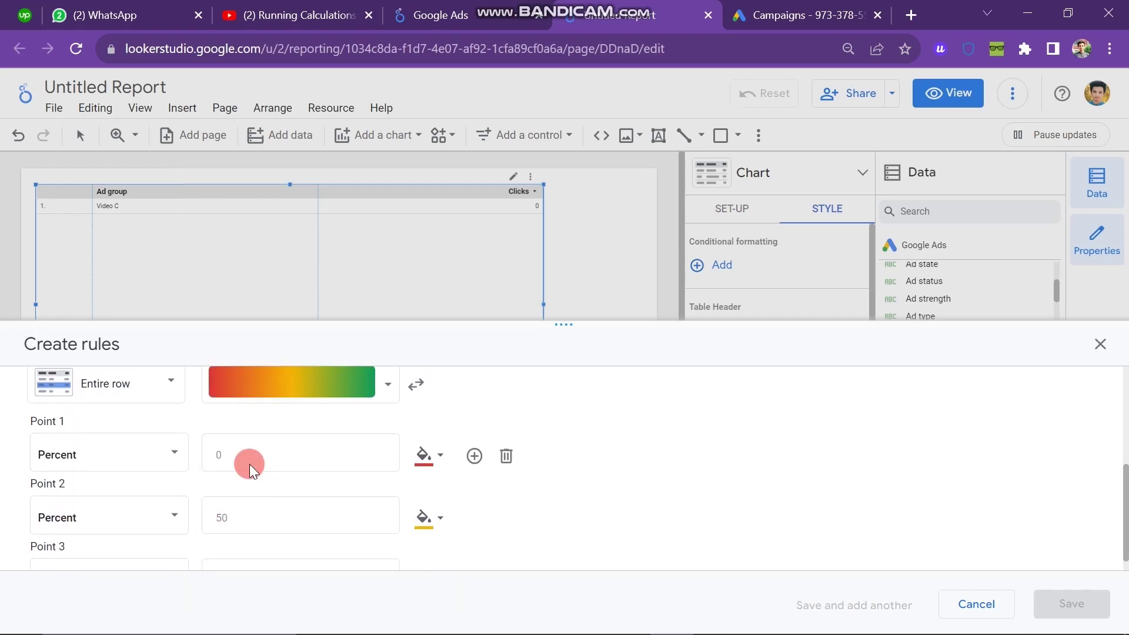
left_click(250, 464)
left_click(431, 461)
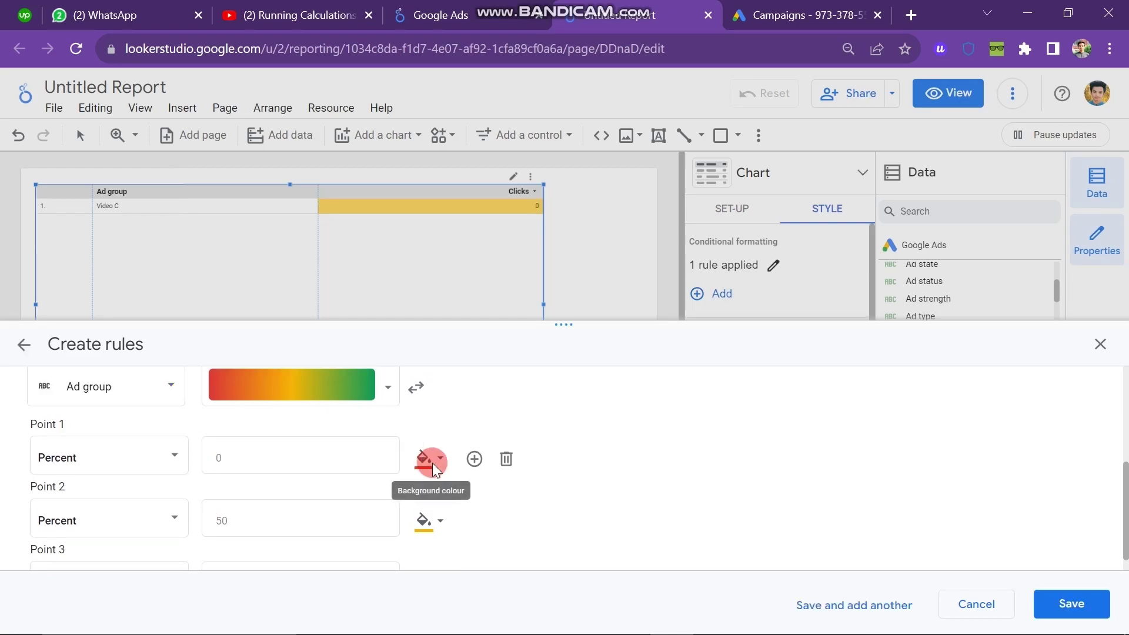
left_click(1069, 580)
left_click(1073, 604)
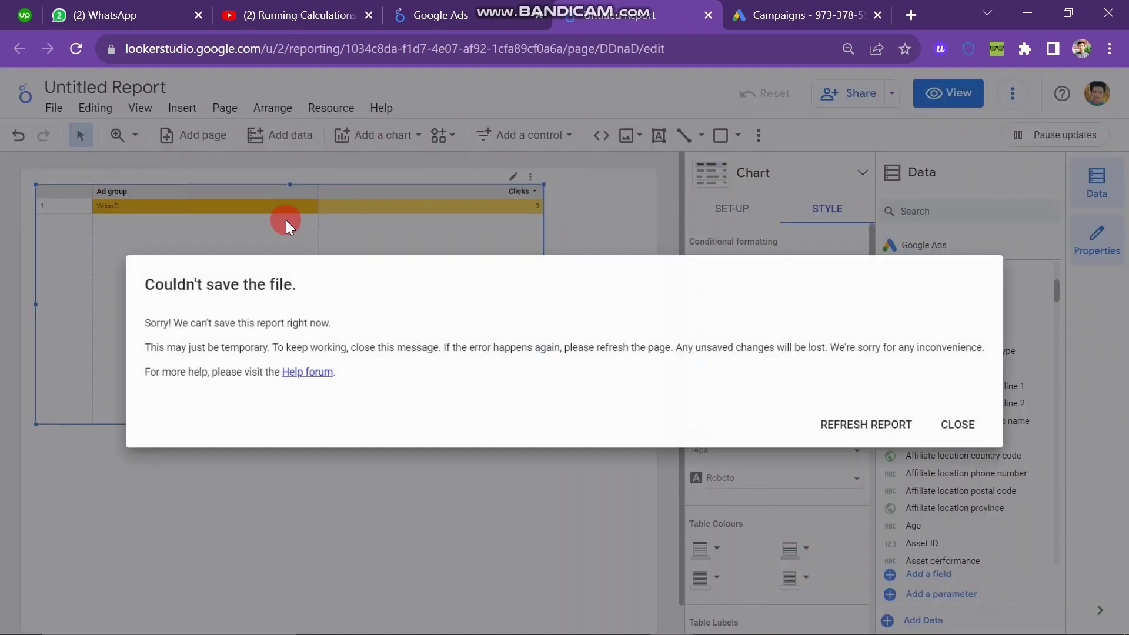
left_click(968, 432)
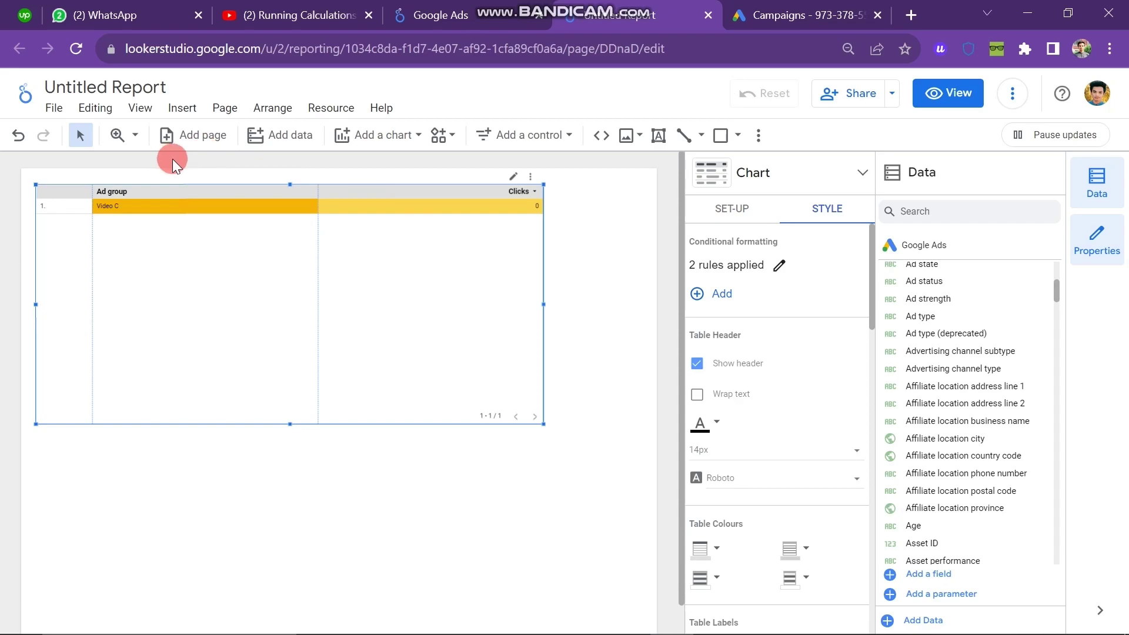
Add a second report page, then close the add-data panel without connecting anything.
left_click(207, 141)
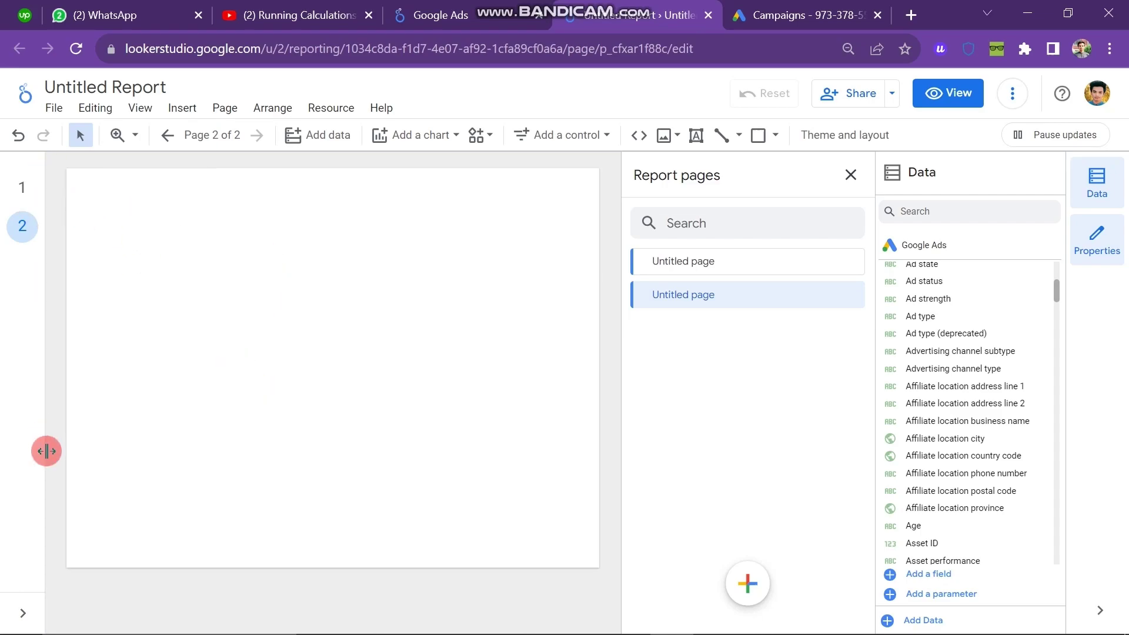
left_click(31, 201)
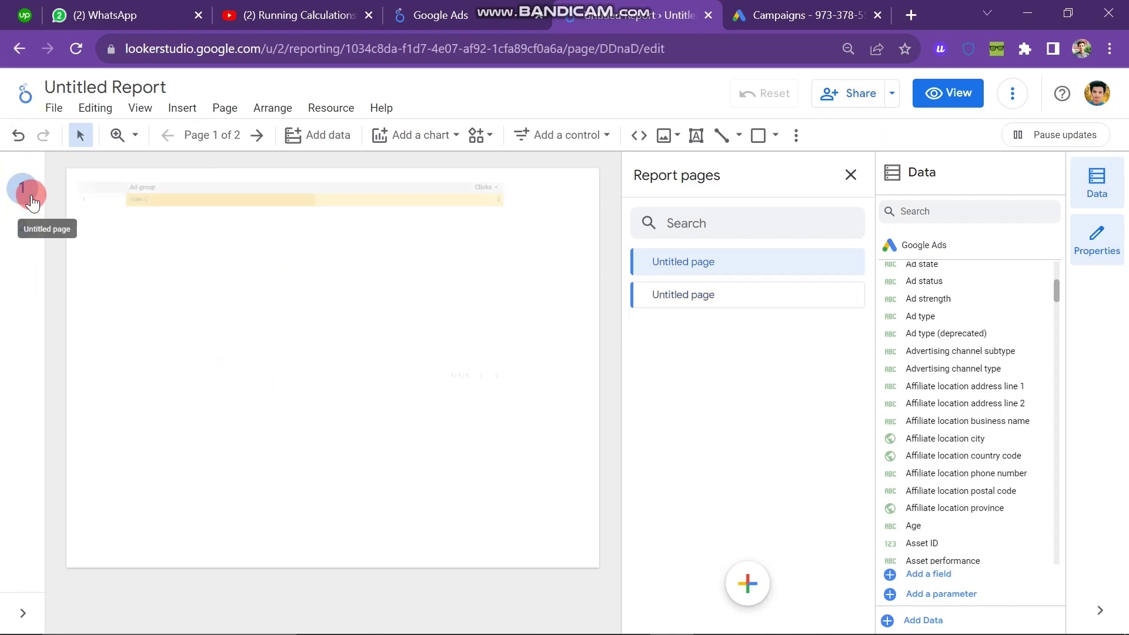
left_click(329, 135)
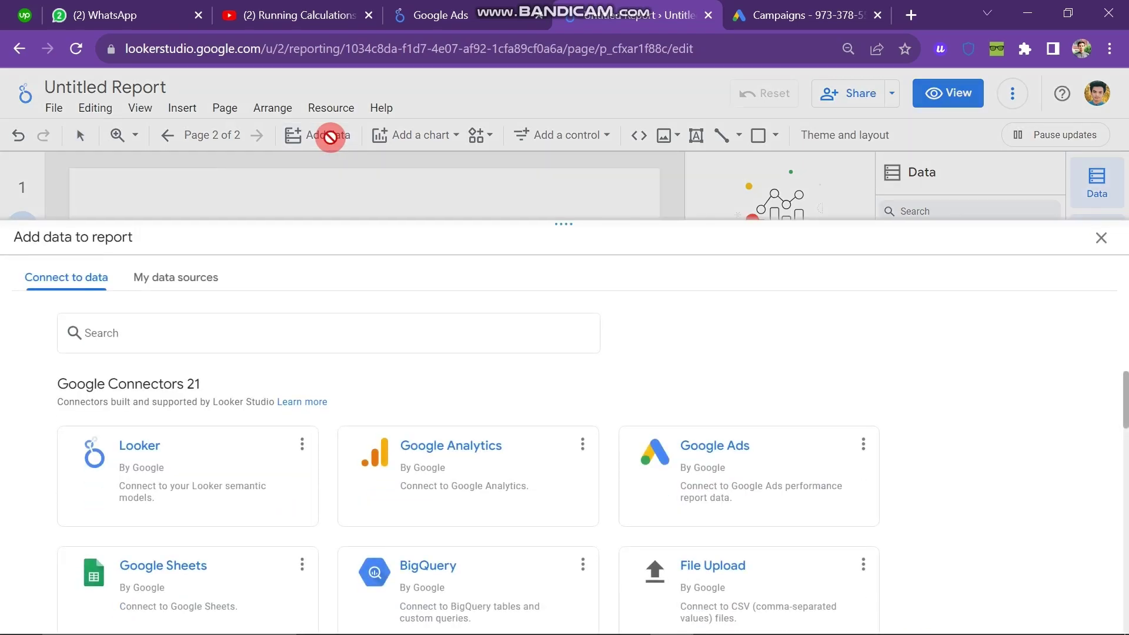
scroll(462, 502, "down", 3)
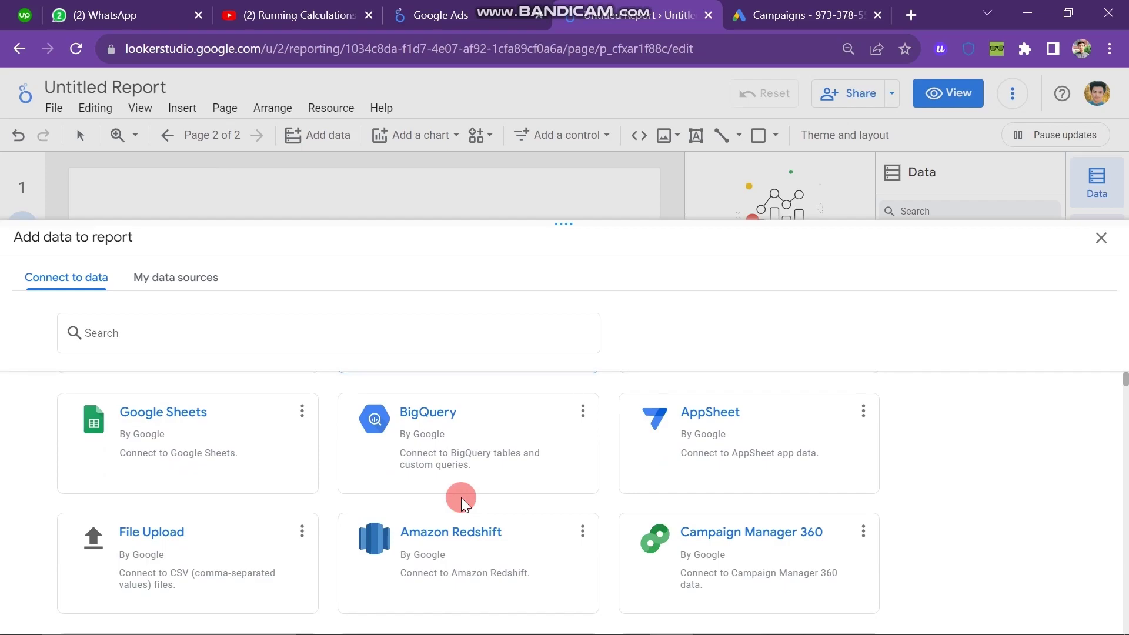
left_click(412, 158)
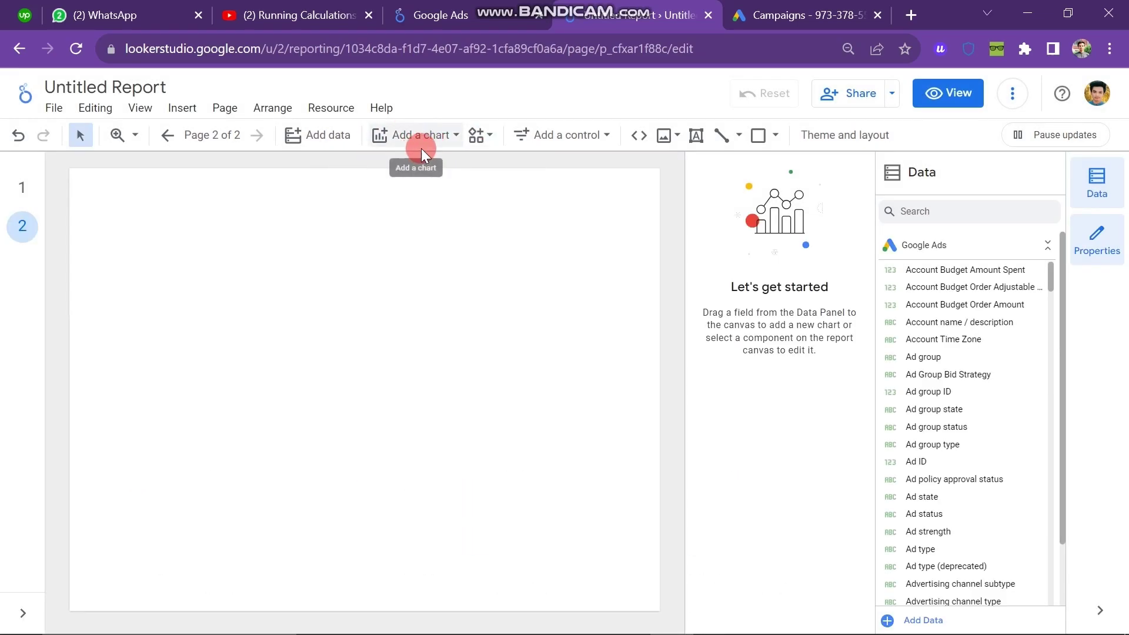
Place a combo chart at the top-left of page 2.
left_click(457, 136)
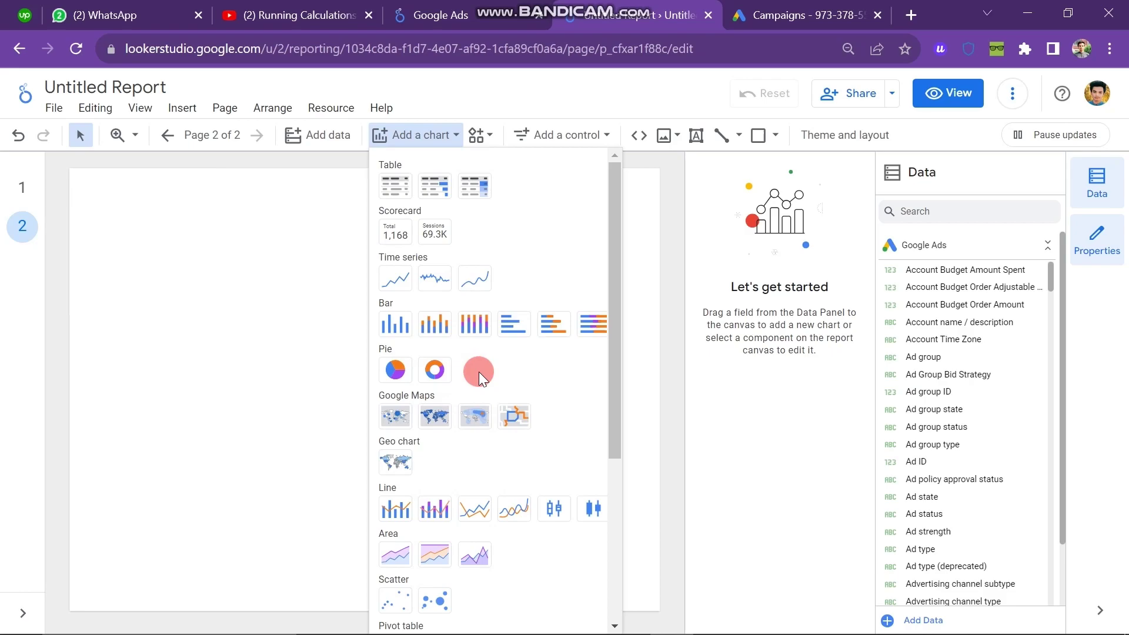
scroll(478, 372, "down", 1)
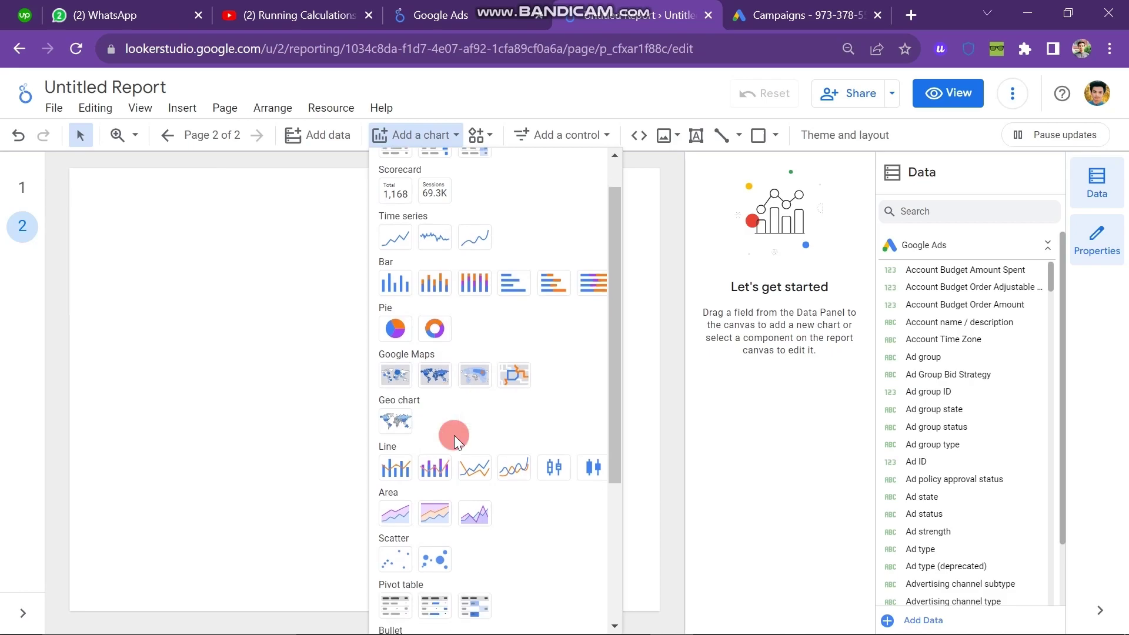
left_click(401, 475)
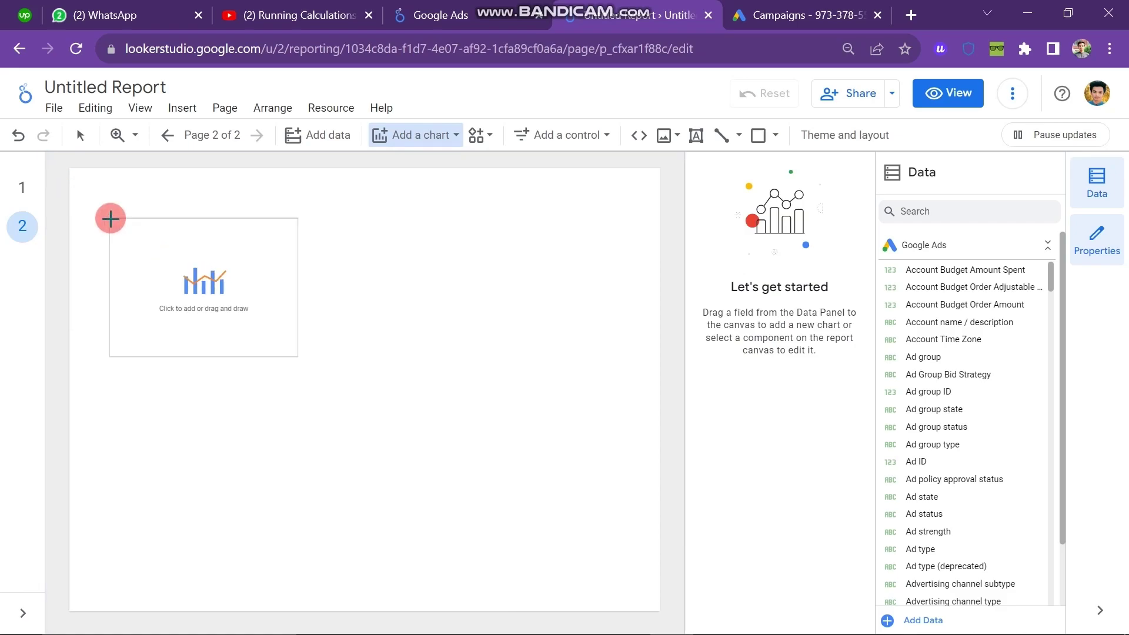
left_click(111, 218)
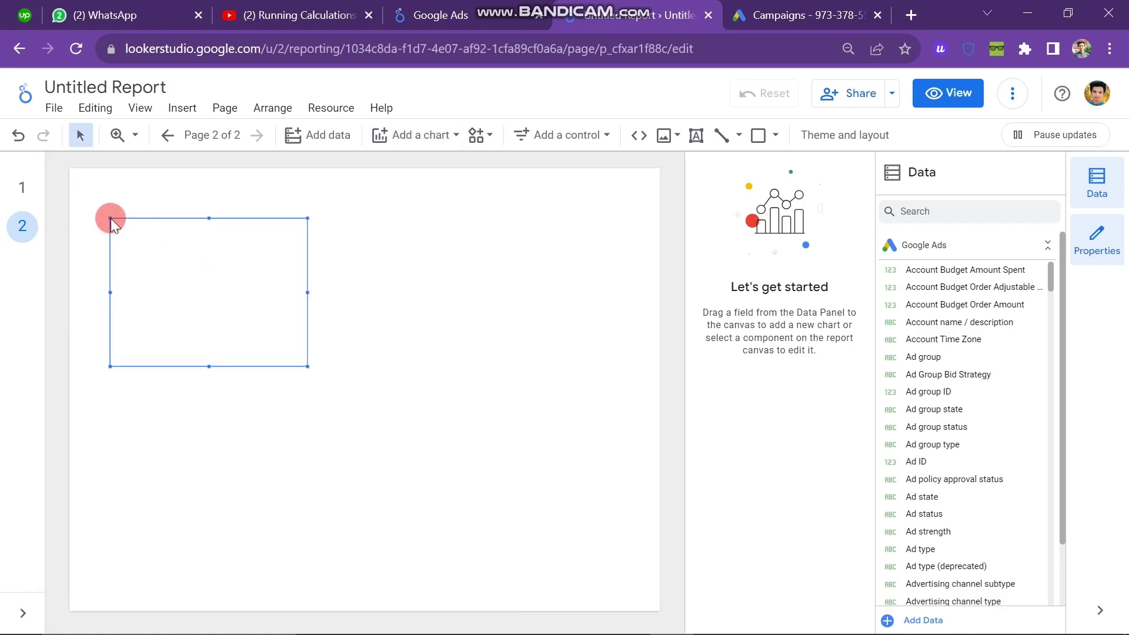
On page 1, place another combo chart below the Ad group table.
left_click(24, 186)
left_click(190, 218)
left_click(415, 135)
left_click(391, 504)
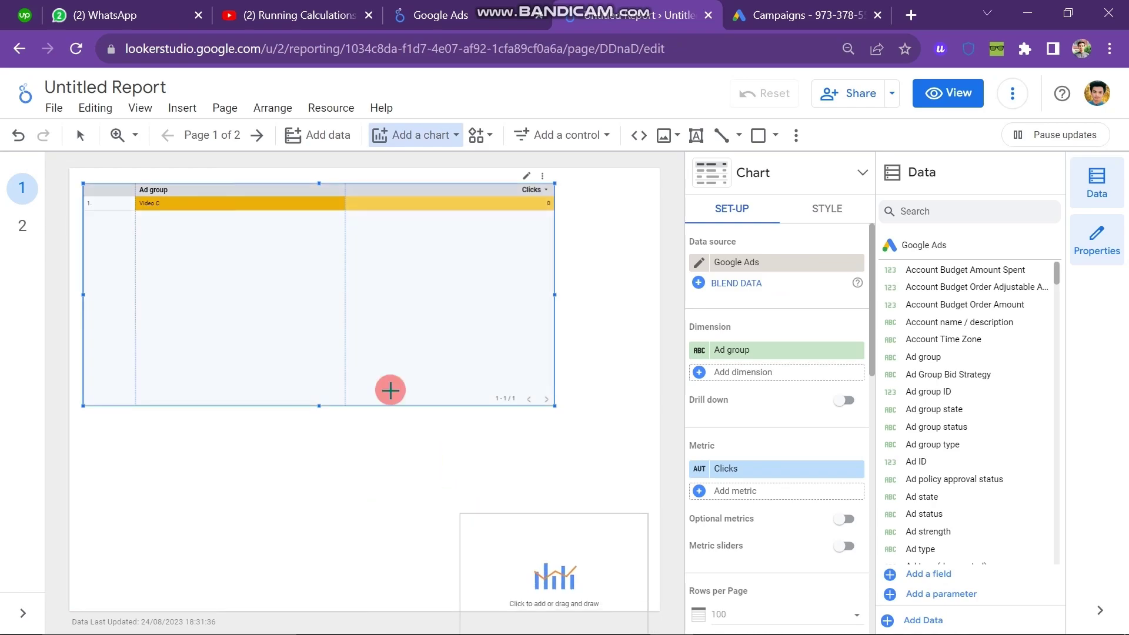
left_click(345, 228)
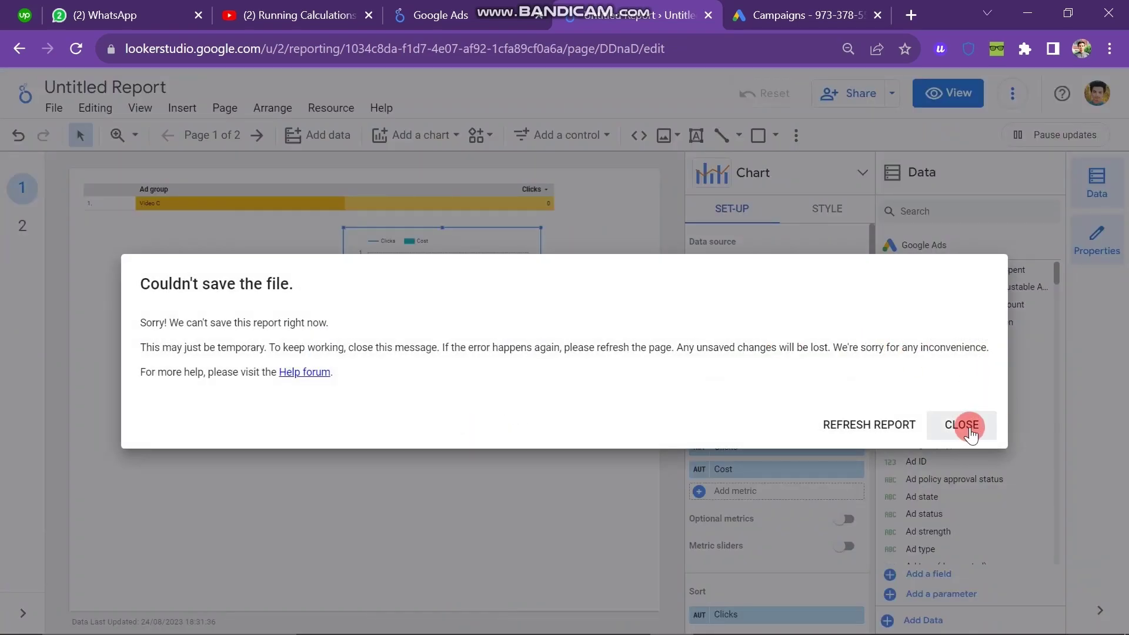
Place a slider control below the combo chart and stretch it taller, dismissing save errors.
left_click(962, 426)
left_click(562, 134)
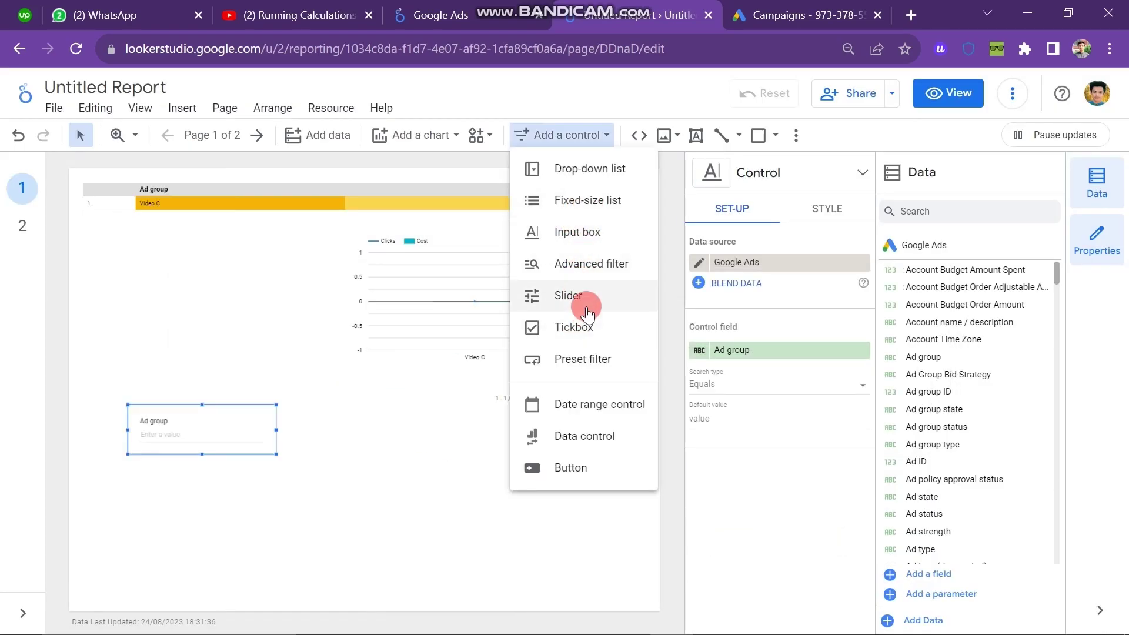
left_click(568, 296)
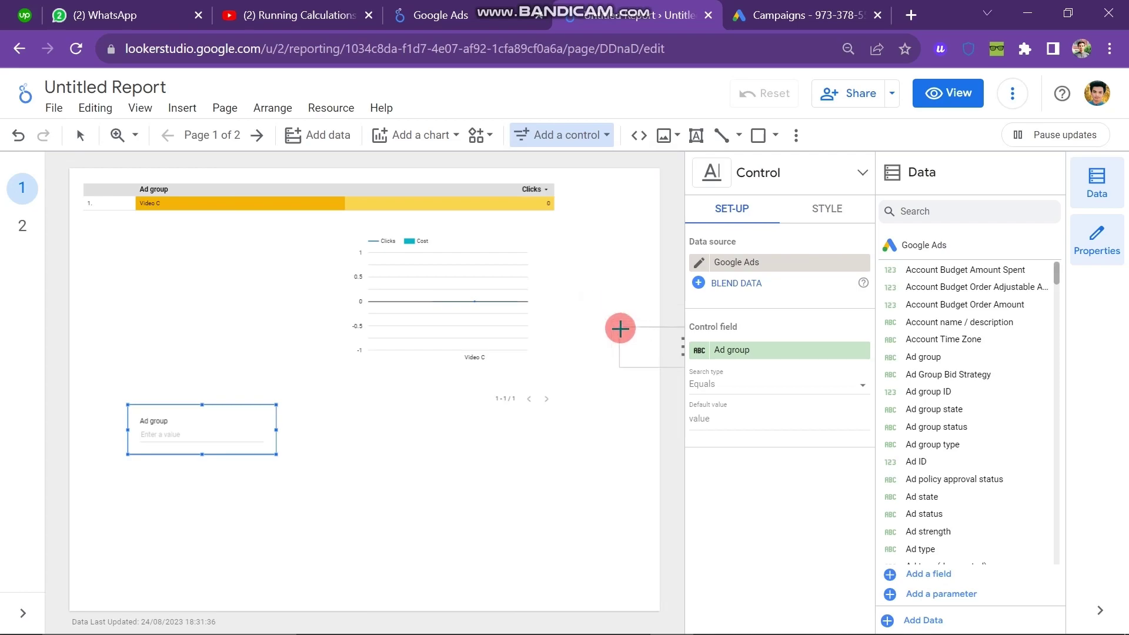
left_click(403, 481)
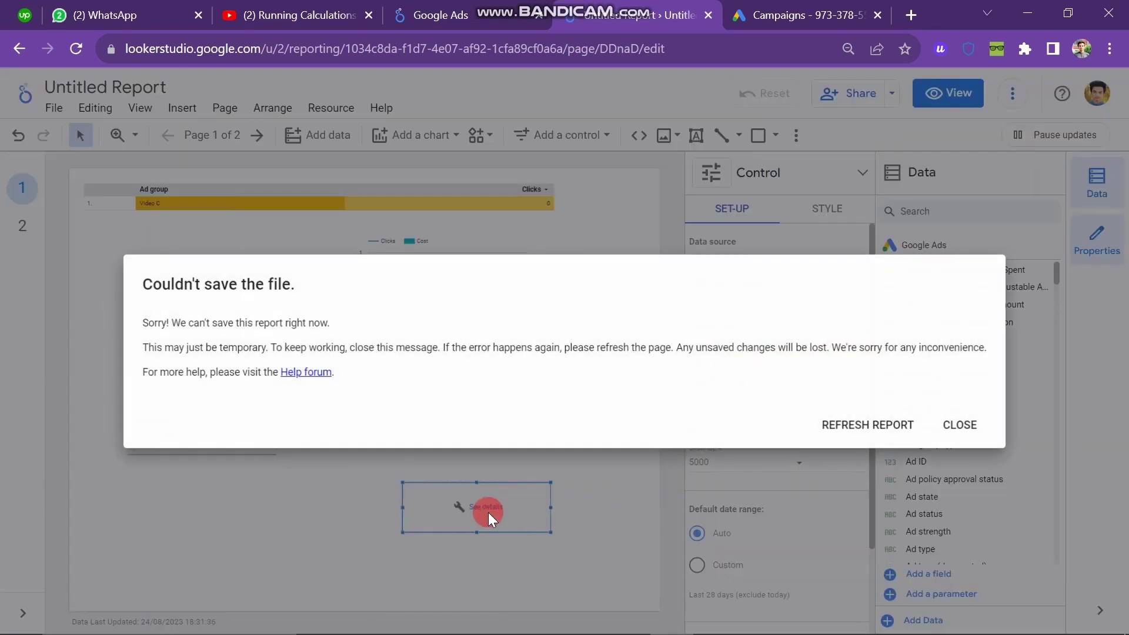
left_click(998, 437)
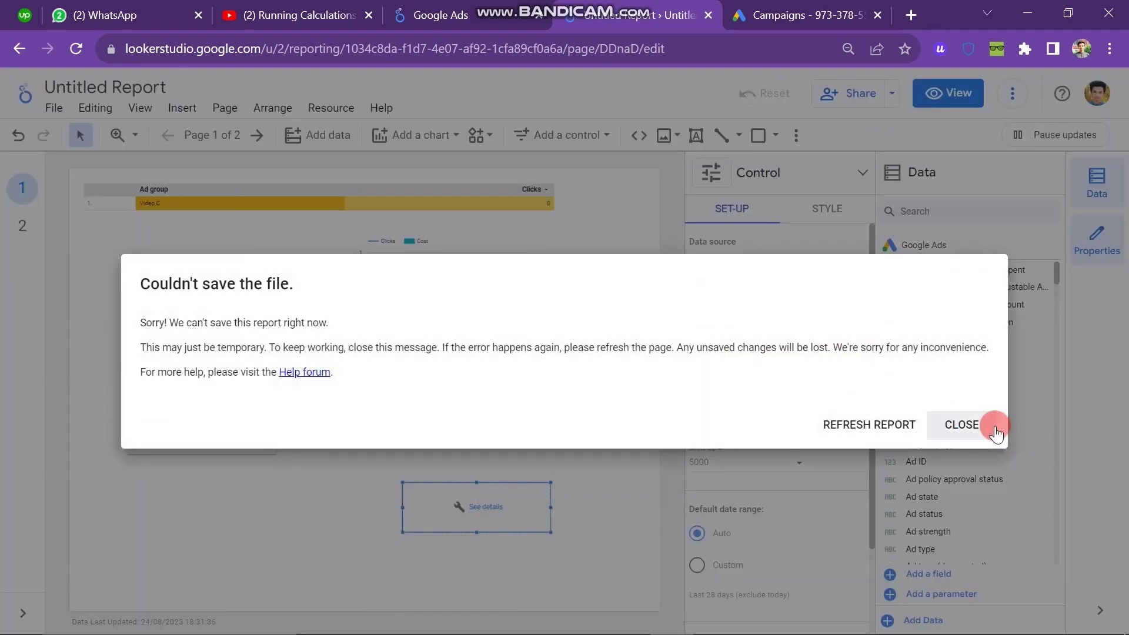
left_click(980, 427)
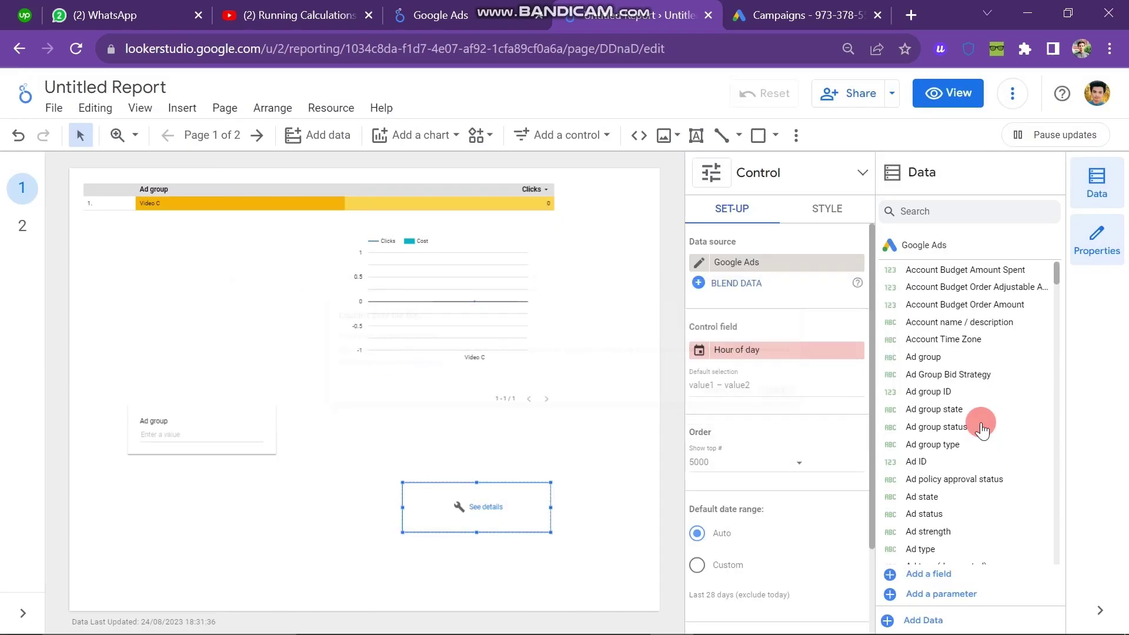
left_click_drag(476, 486, 476, 345)
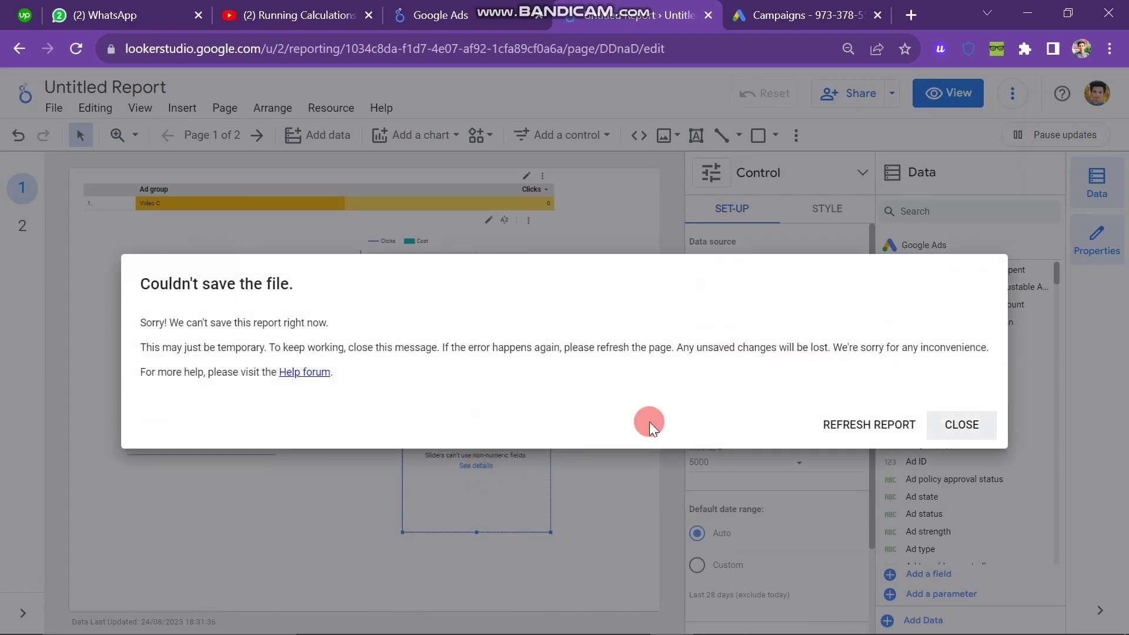
left_click(983, 426)
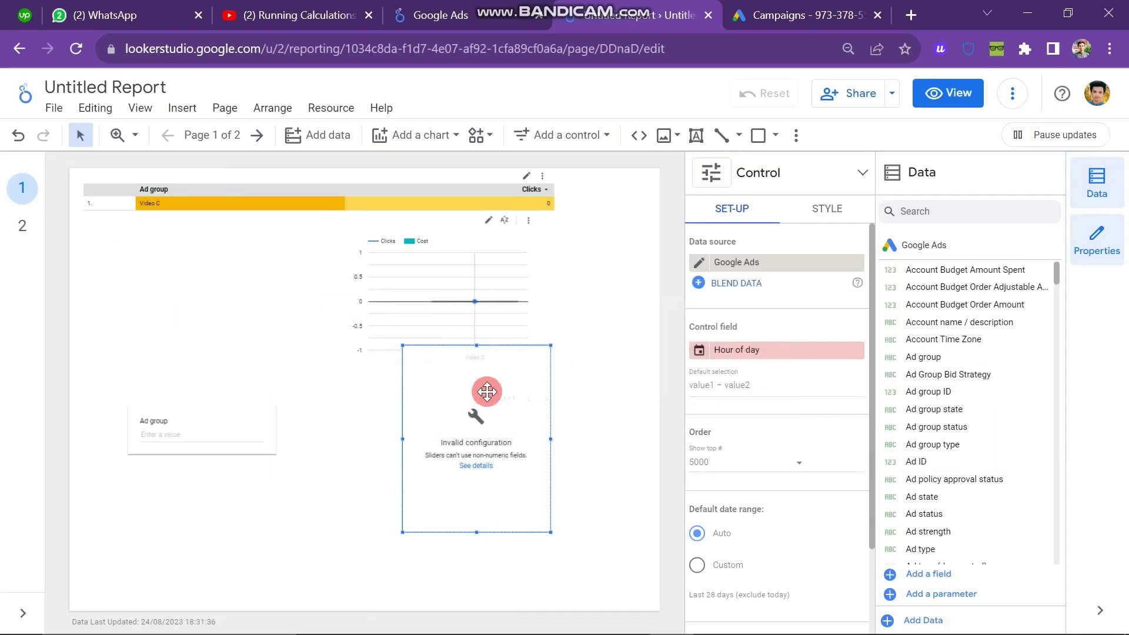
Upload the Capture image from the computer into the report.
left_click(665, 135)
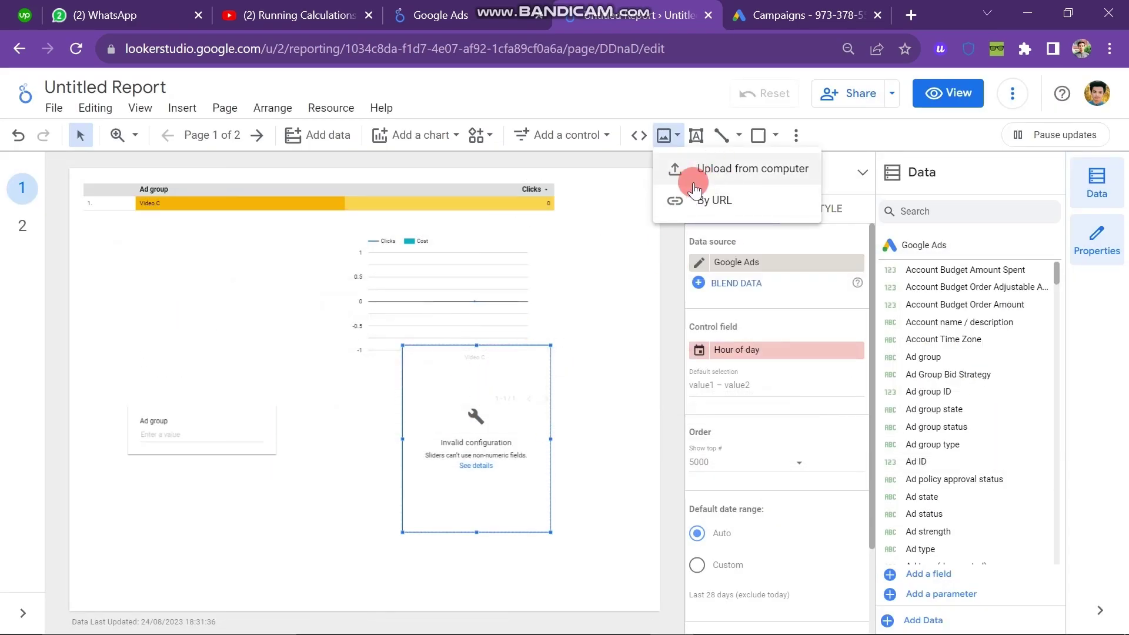
left_click(755, 169)
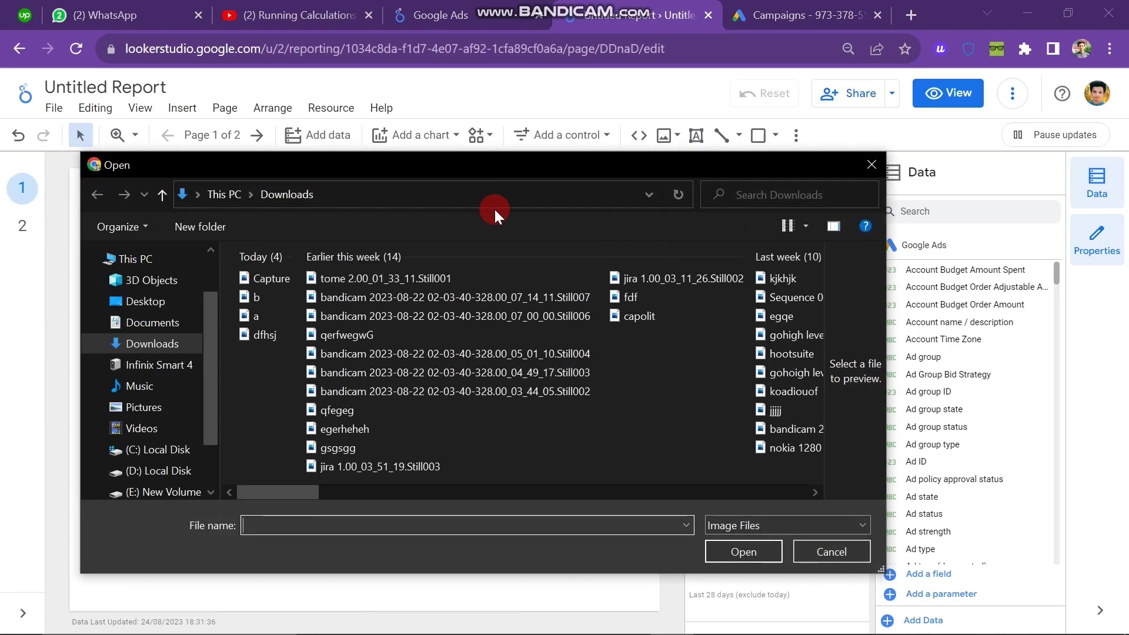
left_click(273, 285)
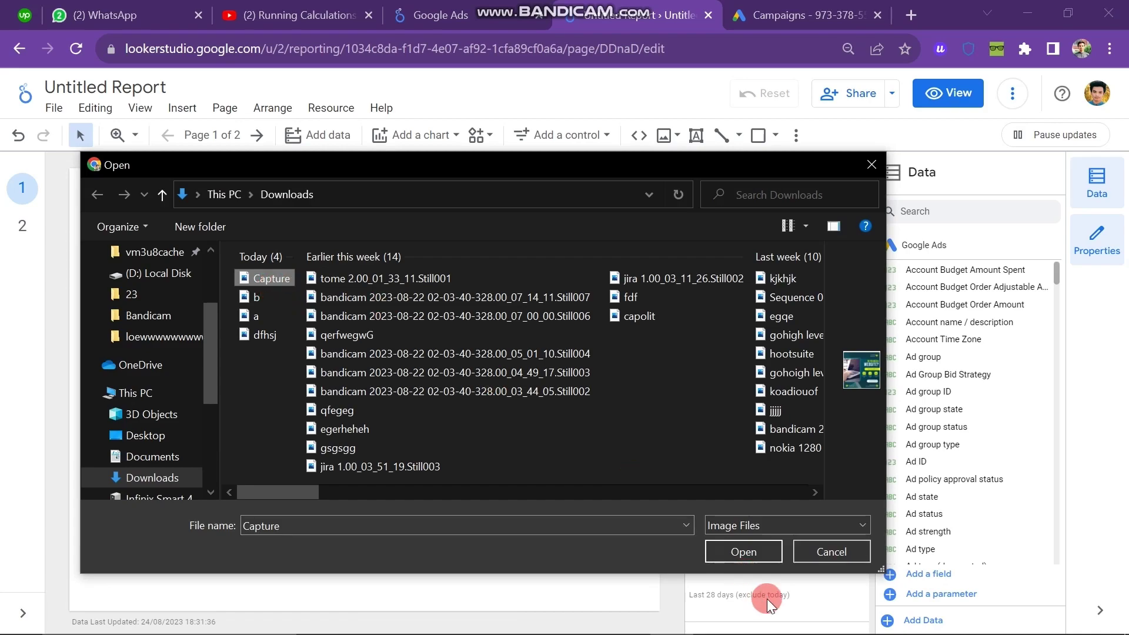
left_click(772, 554)
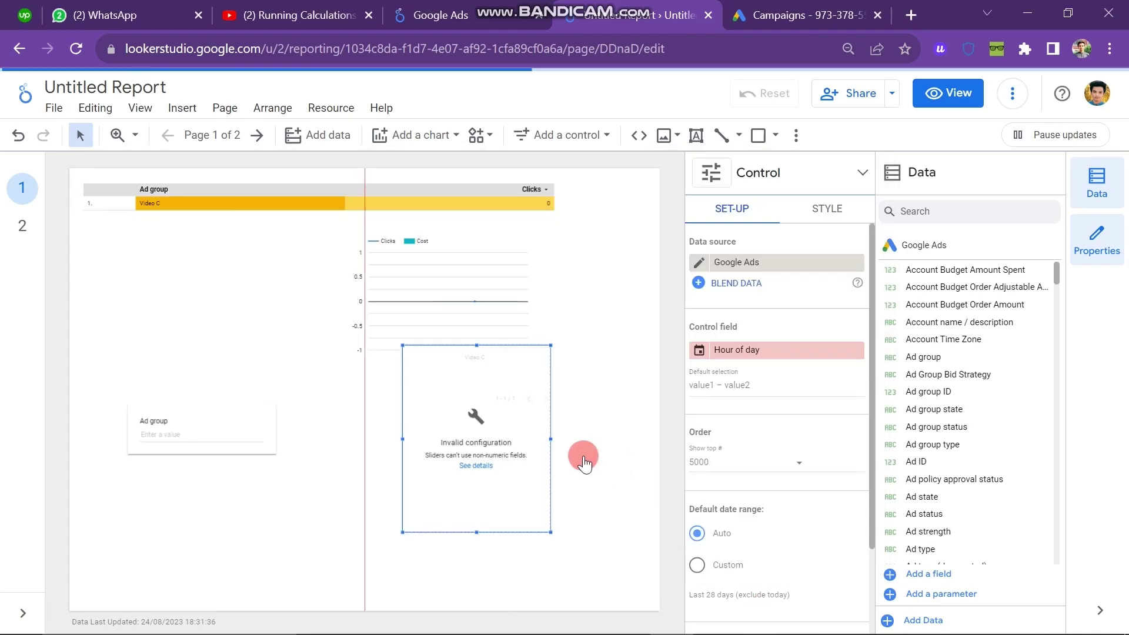
left_click(678, 135)
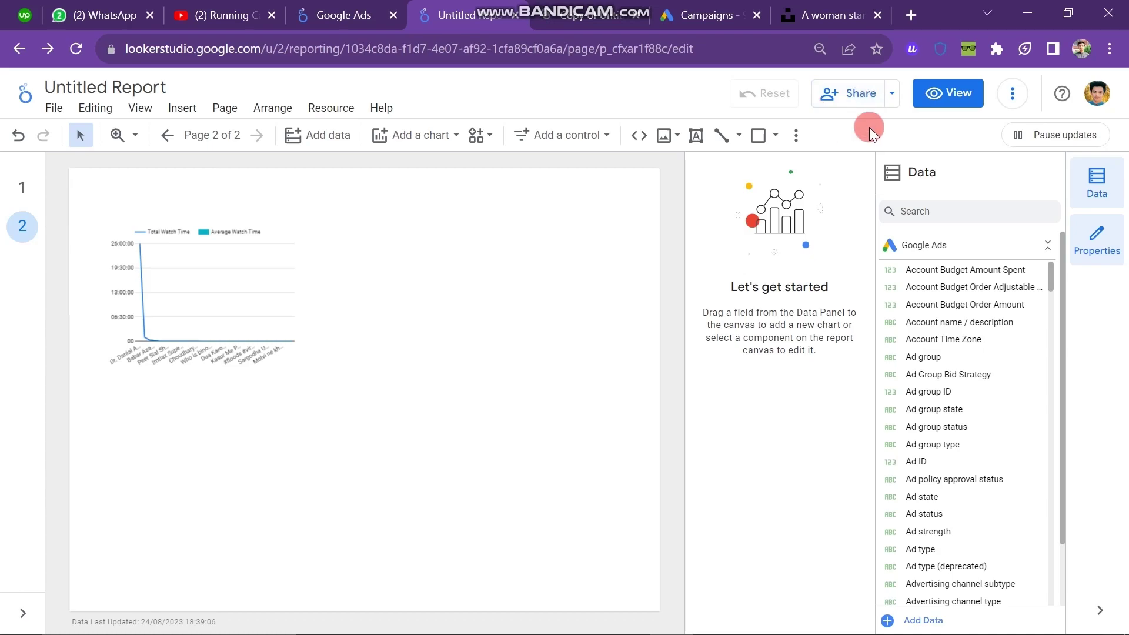
Change the report's link access from Restricted to Public (Viewer), copy the link, and save the setting.
left_click(856, 100)
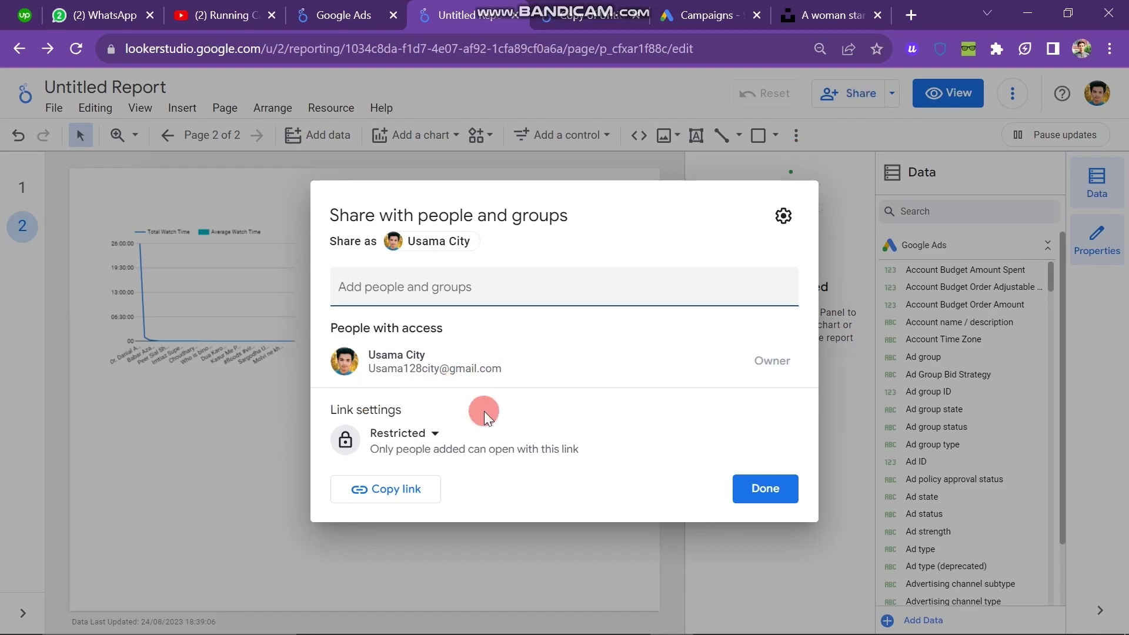
left_click(400, 434)
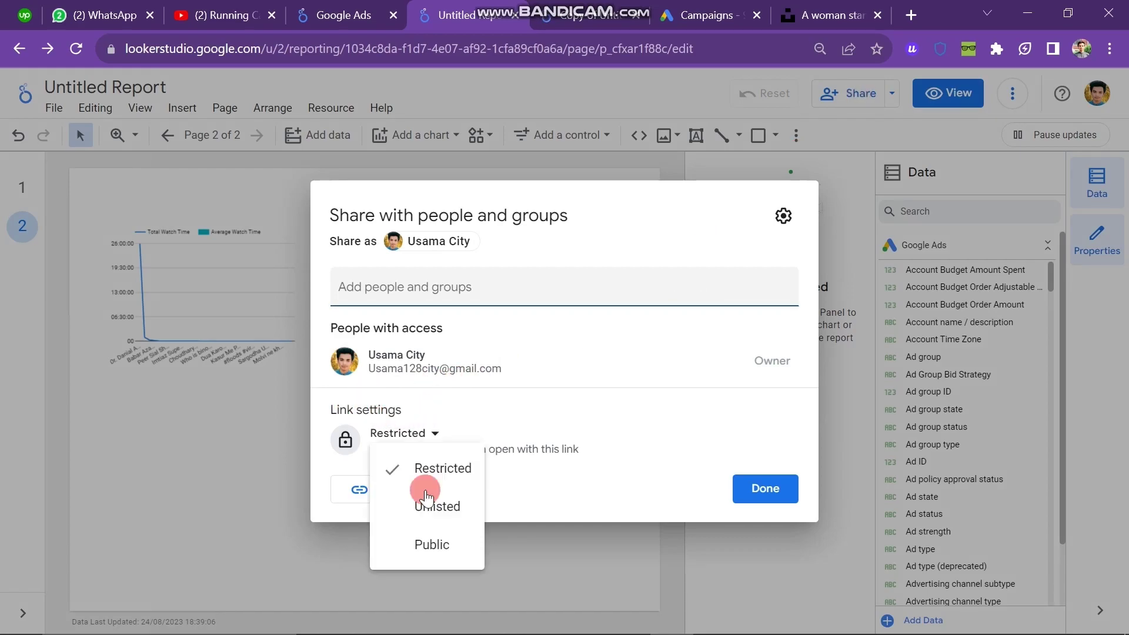
left_click(432, 545)
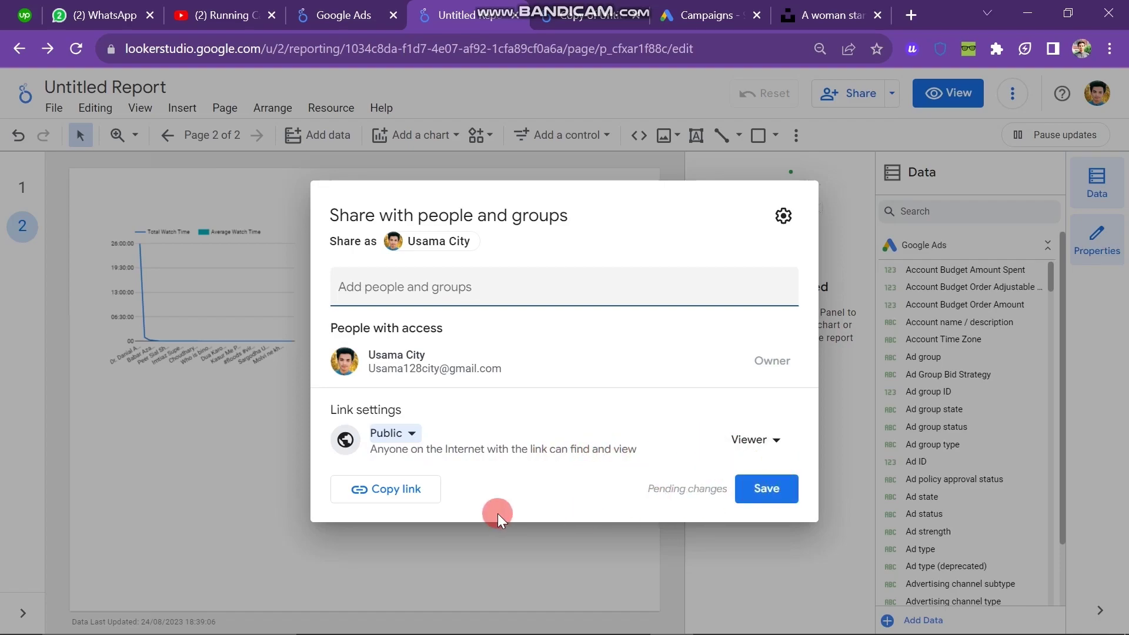
left_click(410, 501)
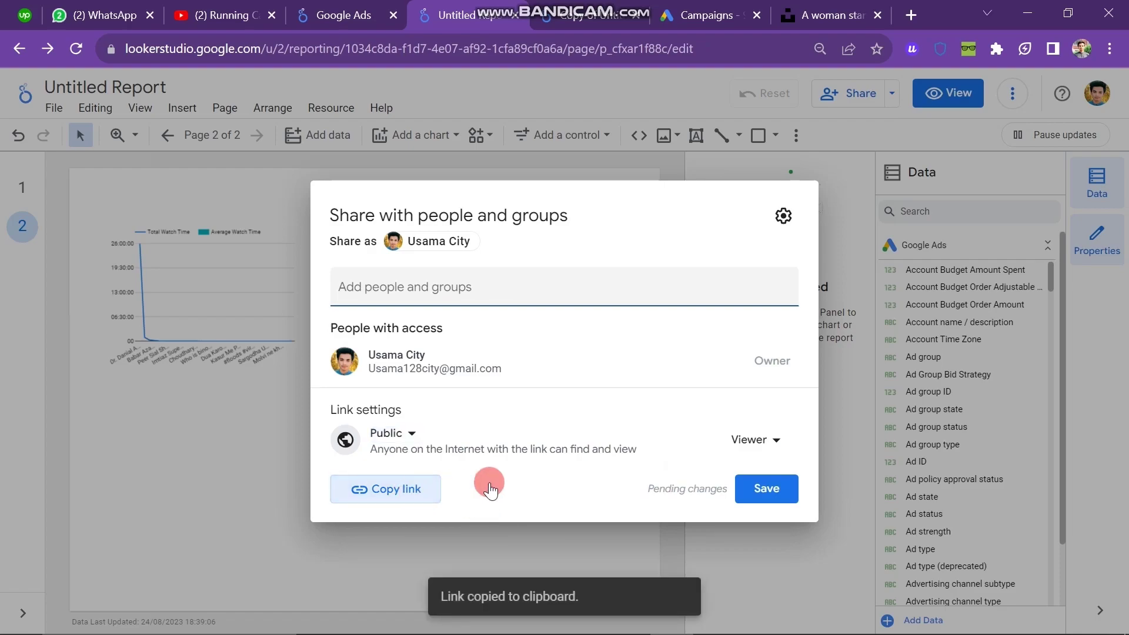
left_click(785, 489)
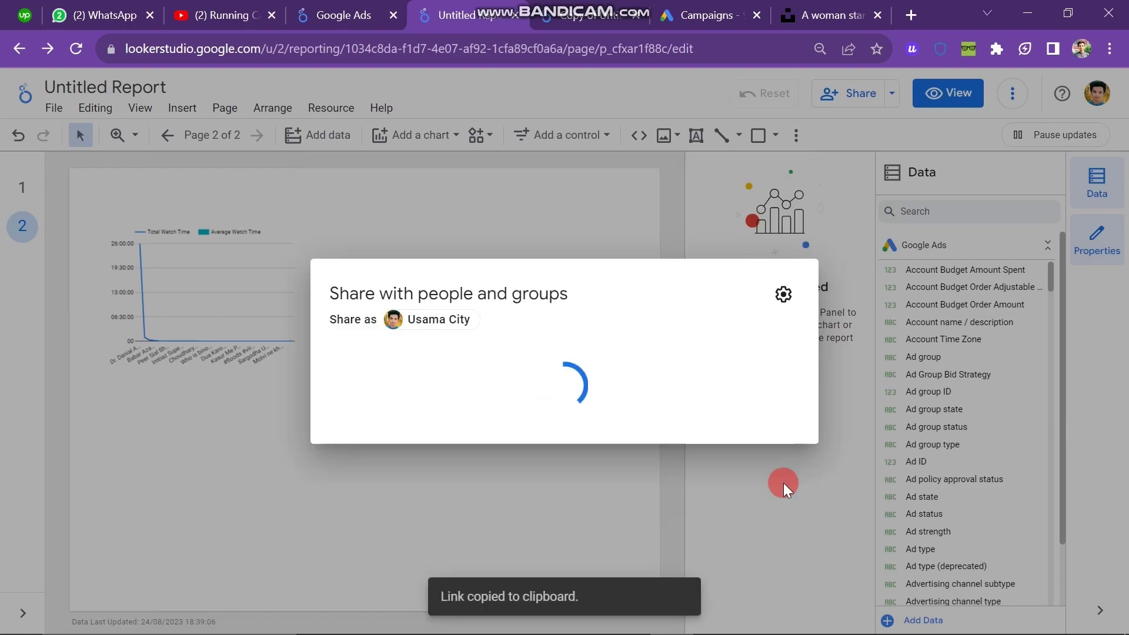